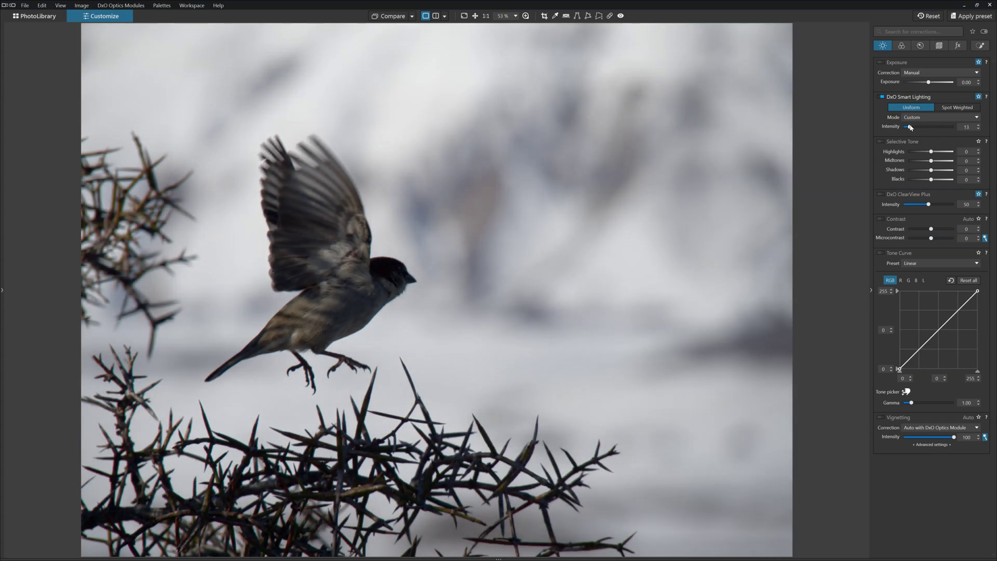
# Brighten the flying sparrow using Spot Weighted DxO Smart Lighting on its body at intensity 77, and compare the result with the original.
pyautogui.click(957, 107)
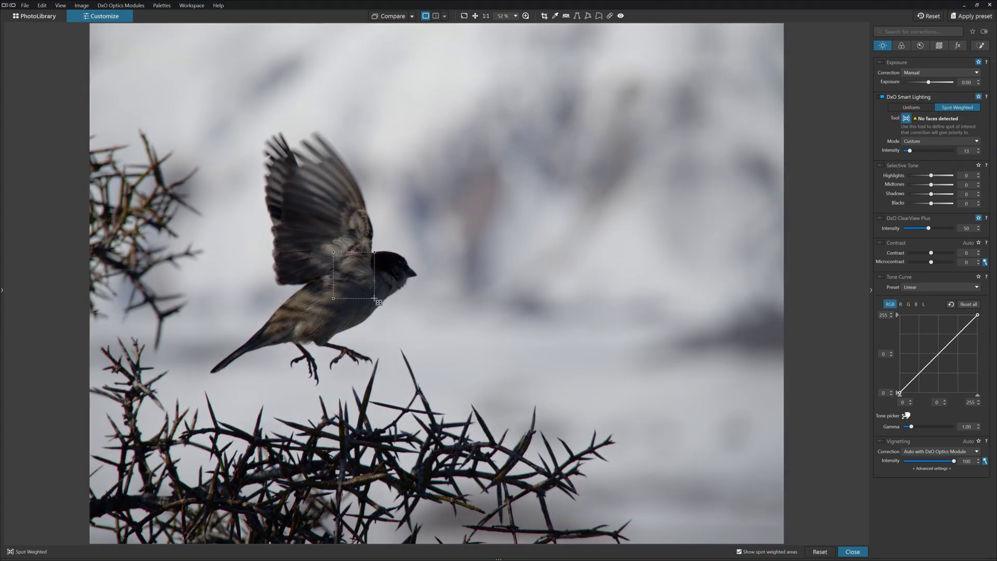
pyautogui.moveTo(374, 298); pyautogui.dragTo(374, 298)
pyautogui.moveTo(910, 138); pyautogui.dragTo(942, 140)
pyautogui.click(906, 118)
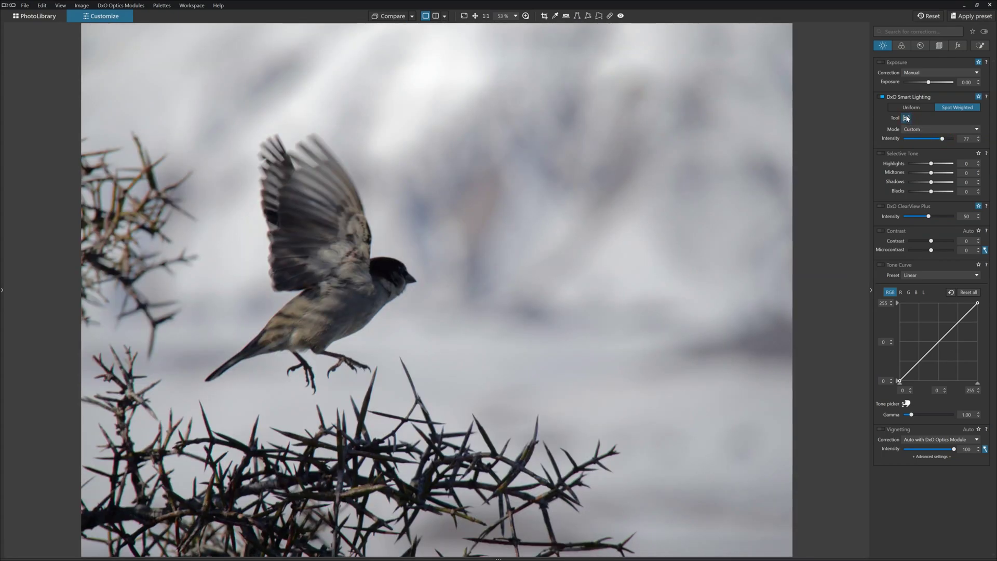
pyautogui.click(436, 17)
pyautogui.moveTo(98, 294); pyautogui.dragTo(283, 289)
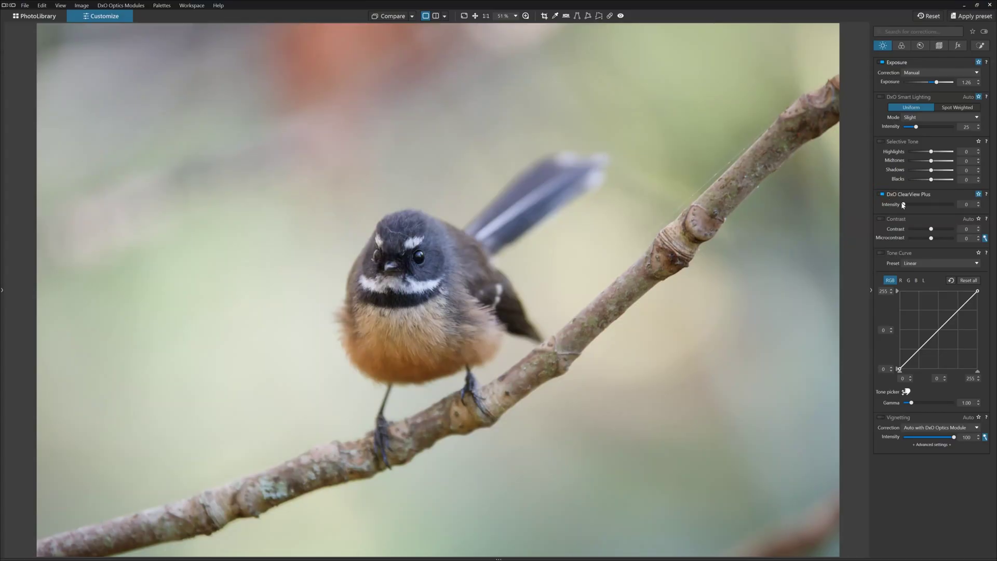
# Increase the DxO ClearView Plus intensity on the fantail photo and switch the correction off and on to compare its effect.
pyautogui.moveTo(903, 205); pyautogui.dragTo(915, 207)
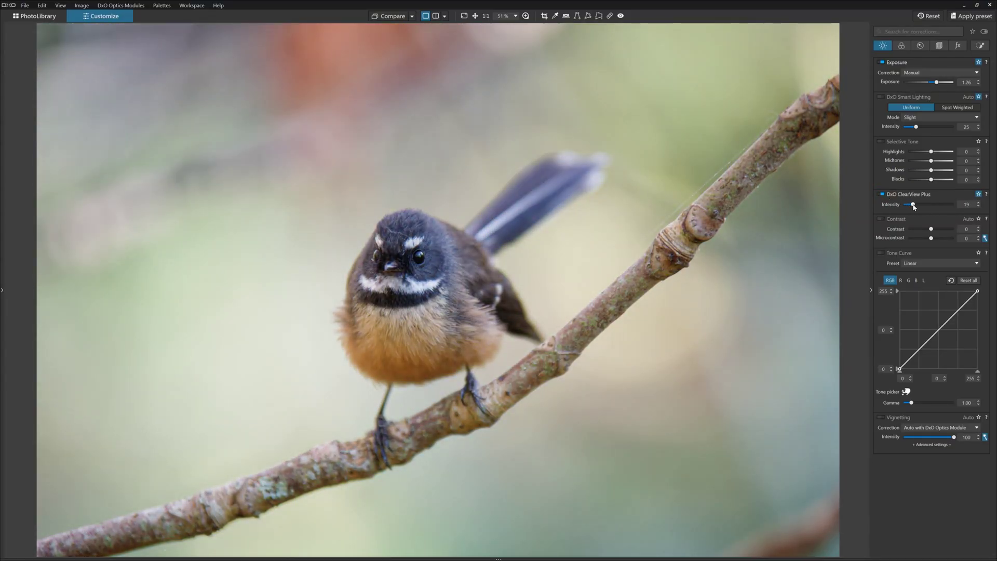
pyautogui.click(881, 194)
pyautogui.click(882, 194)
pyautogui.click(882, 194)
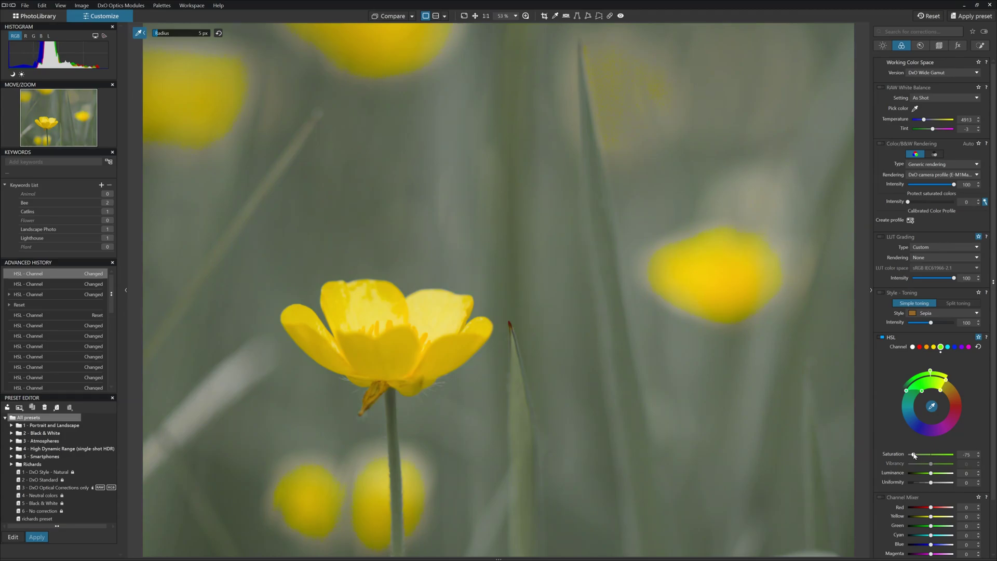
# Compare the yellow buttercup photo's HSL edit with the original using another comparison view layout.
pyautogui.click(445, 17)
pyautogui.click(460, 47)
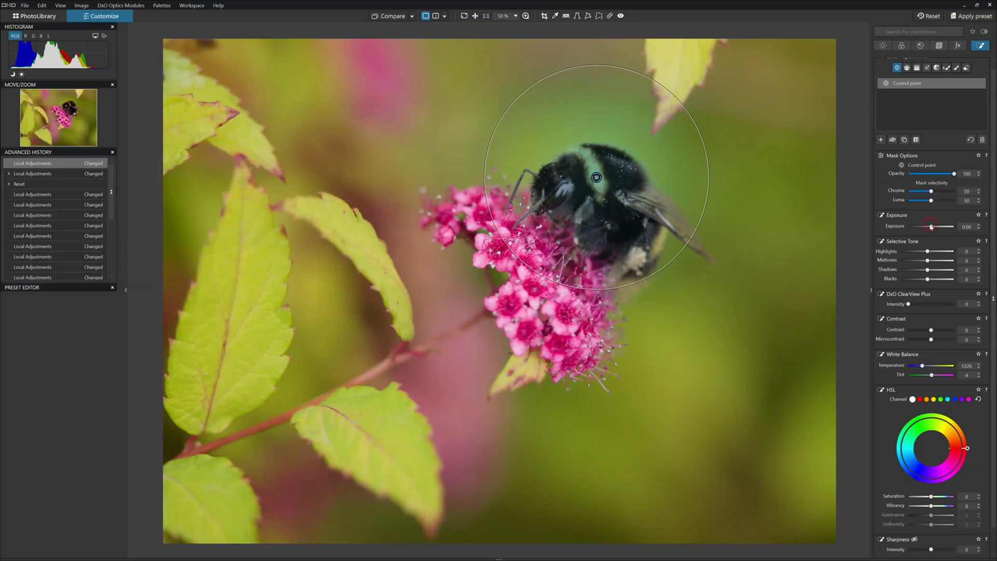
# Set the bumblebee control point's exposure to 1.30 and its chroma selectivity to 61.
pyautogui.moveTo(934, 229); pyautogui.dragTo(939, 227)
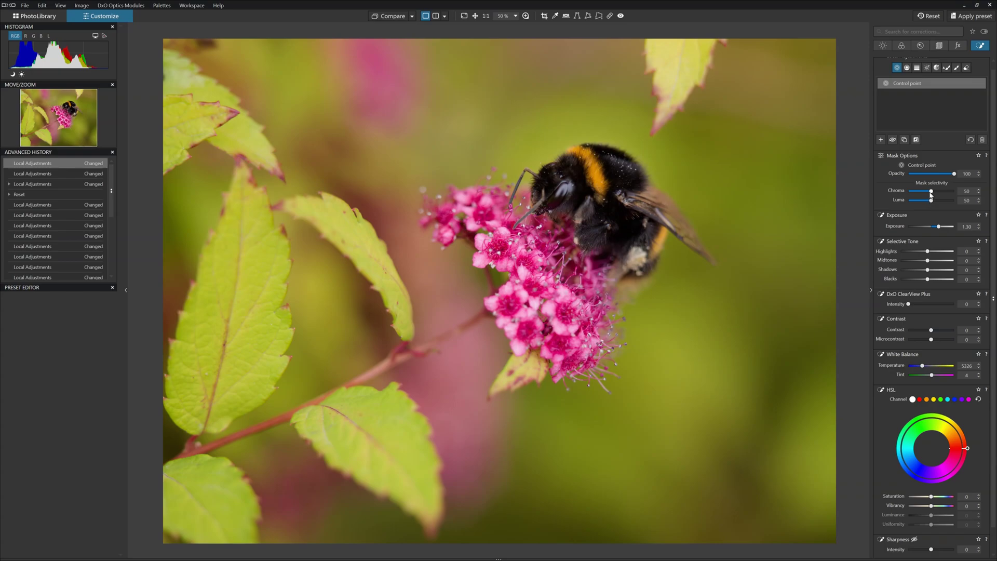
pyautogui.moveTo(925, 192); pyautogui.dragTo(938, 194)
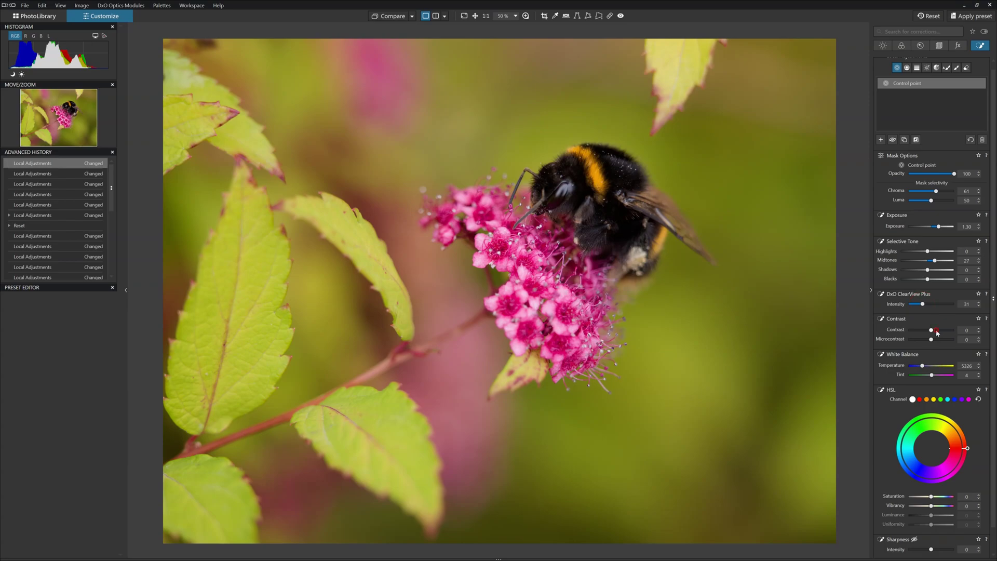
# Create a new control point mask on the pink flower cluster and enlarge it to cover all the blossoms.
pyautogui.click(879, 140)
pyautogui.click(482, 258)
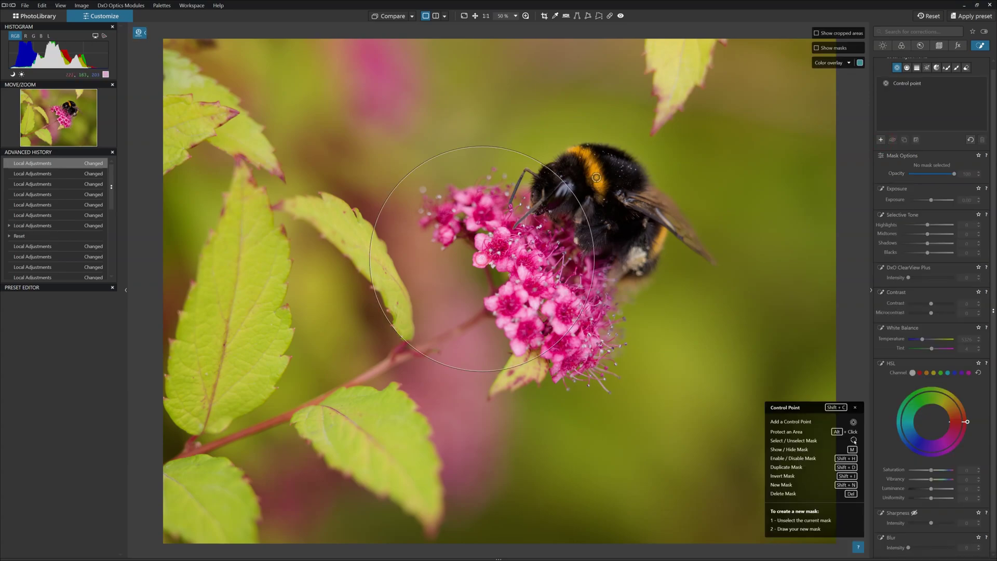
pyautogui.moveTo(558, 343); pyautogui.dragTo(611, 402)
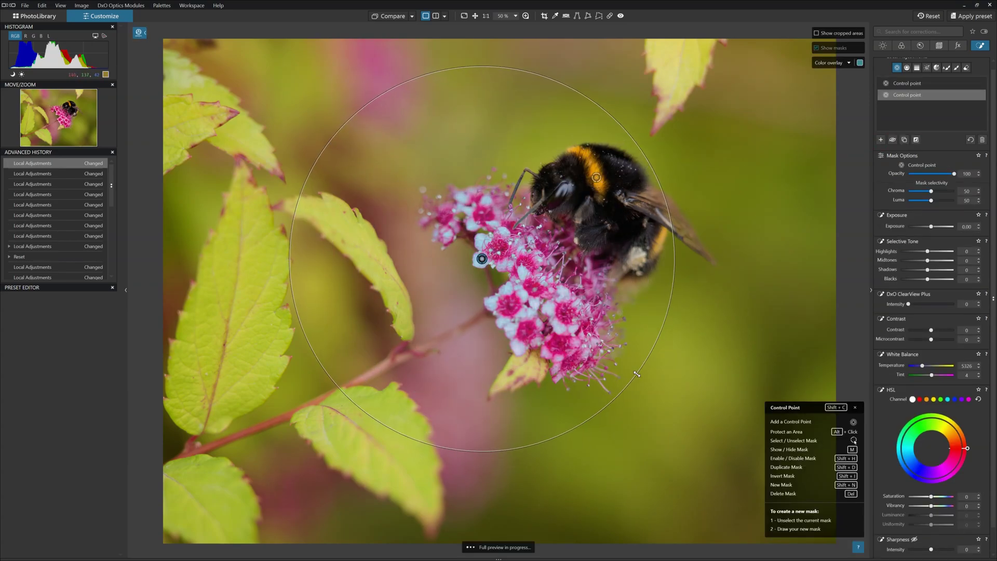
# Set the pink flower mask's exposure to 0.80 and saturation to 50, and compare the result with the original.
pyautogui.moveTo(931, 227); pyautogui.dragTo(936, 231)
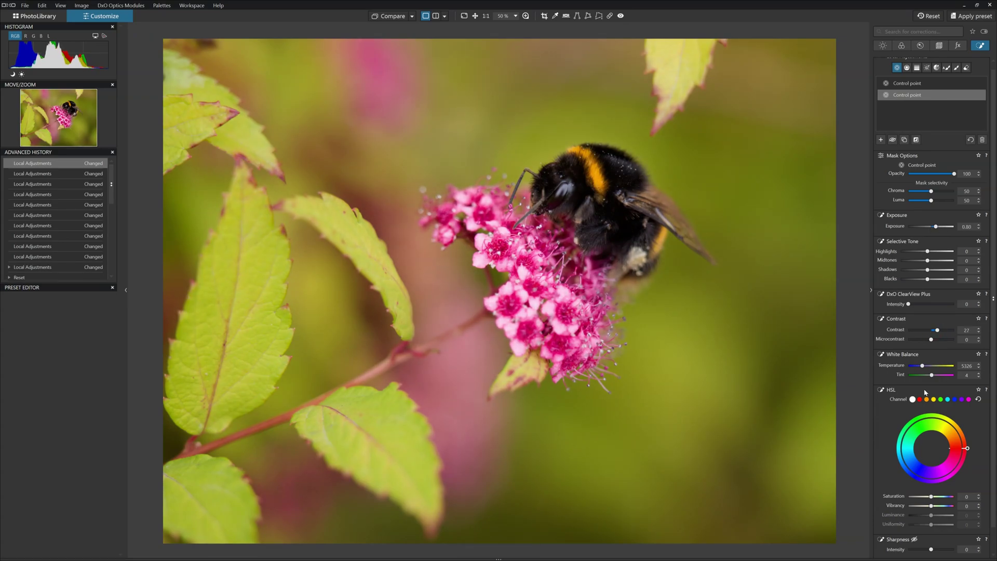
pyautogui.click(941, 497)
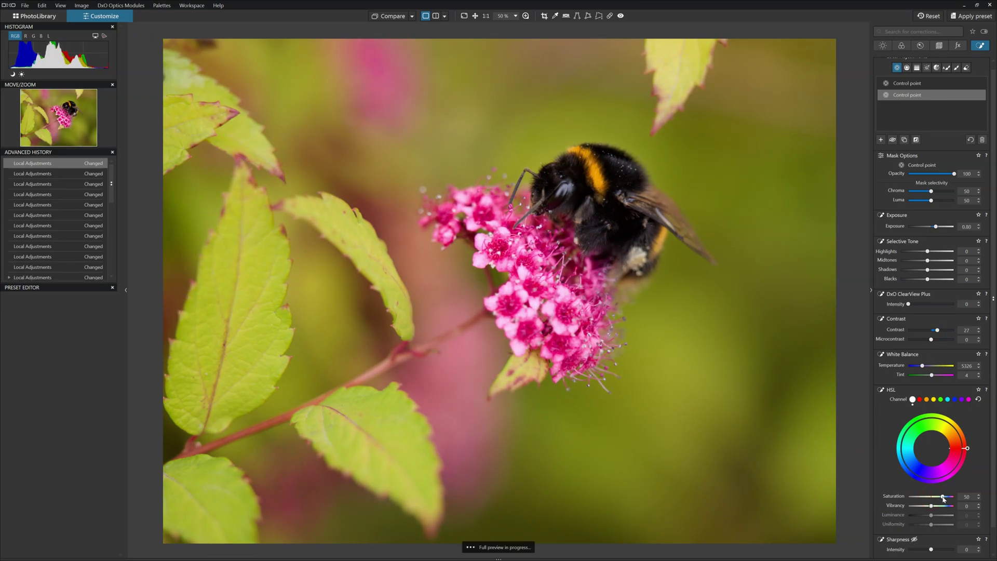
pyautogui.click(436, 16)
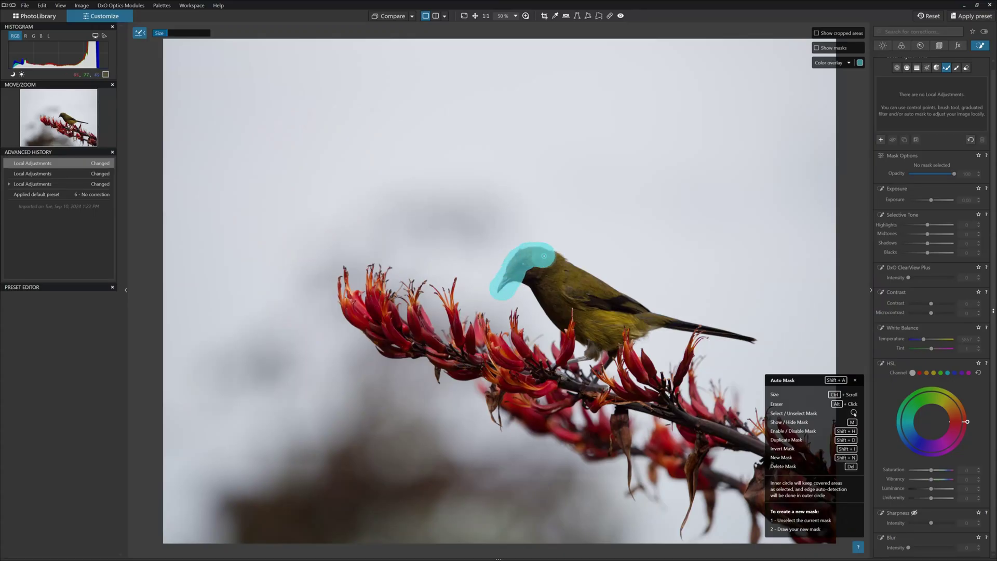
# Paint the Auto Mask over the olive bird through to its tail and raise the masked area's exposure.
pyautogui.moveTo(667, 321); pyautogui.dragTo(737, 333)
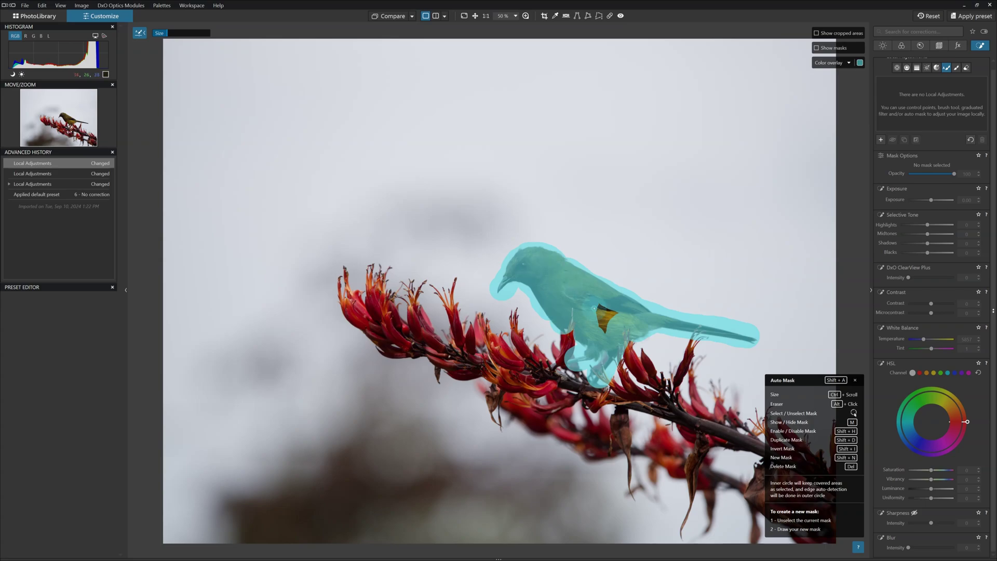
pyautogui.moveTo(931, 200)
pyautogui.mouseDown()
pyautogui.moveTo(919, 204)
pyautogui.moveTo(942, 207)
pyautogui.moveTo(934, 208)
pyautogui.mouseUp()
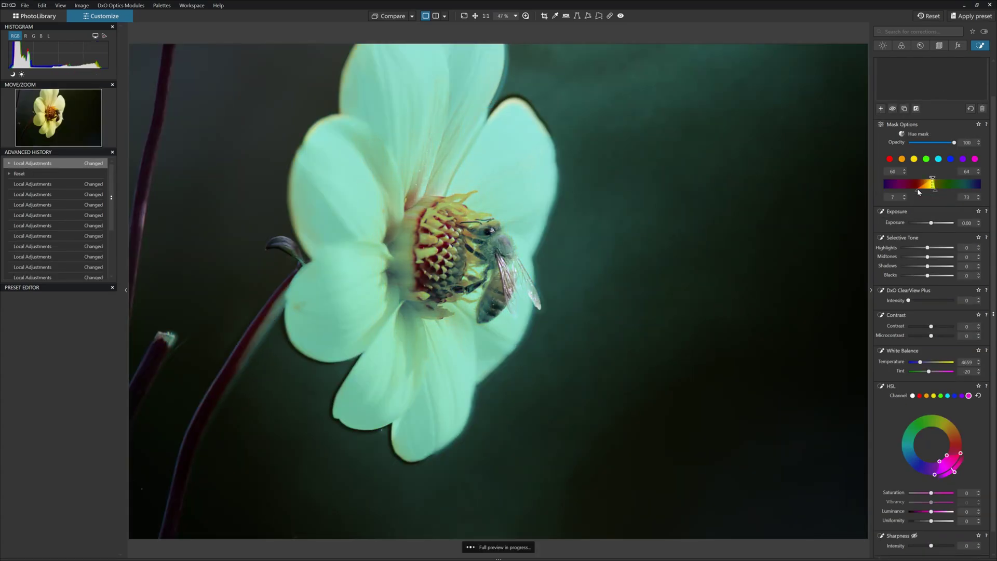
# Adjust the hue mask on the yellow flower with the bee and raise its shadows.
pyautogui.moveTo(933, 179); pyautogui.dragTo(931, 222)
pyautogui.moveTo(927, 266); pyautogui.dragTo(937, 266)
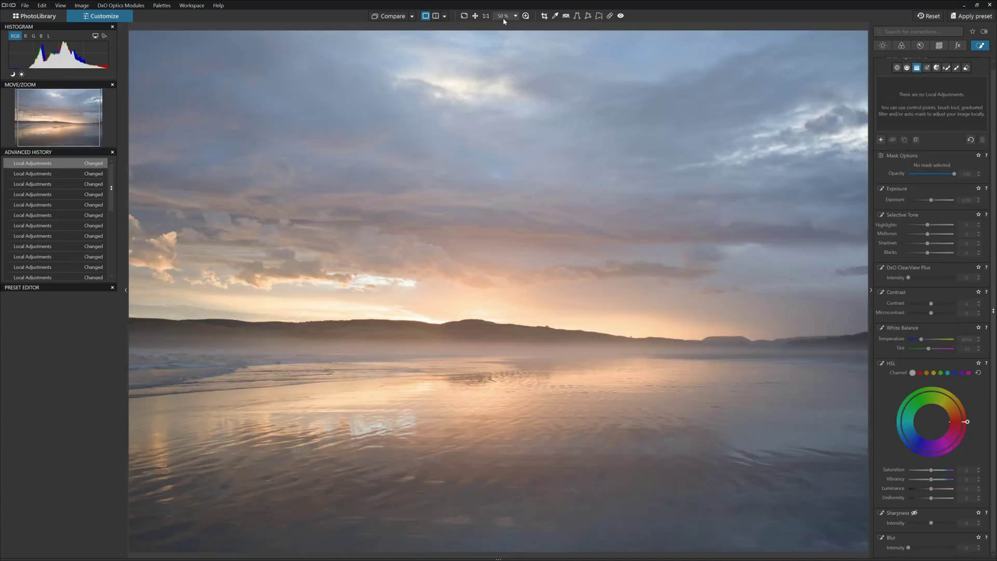
# Add a graduated filter from the top of the sky down to the shoreline and set its exposure to -1.33.
pyautogui.moveTo(473, 32); pyautogui.dragTo(477, 364)
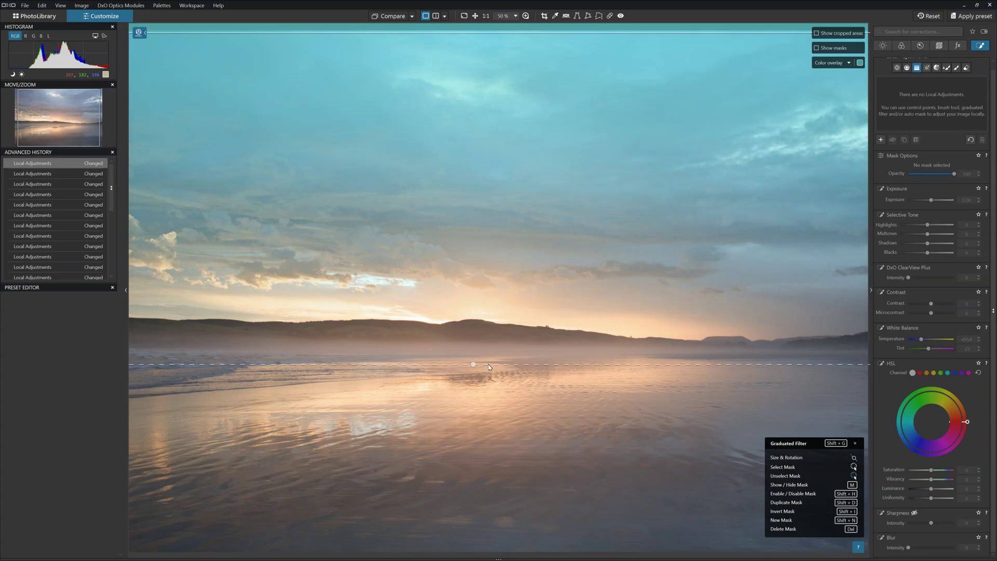
pyautogui.moveTo(932, 200); pyautogui.dragTo(924, 202)
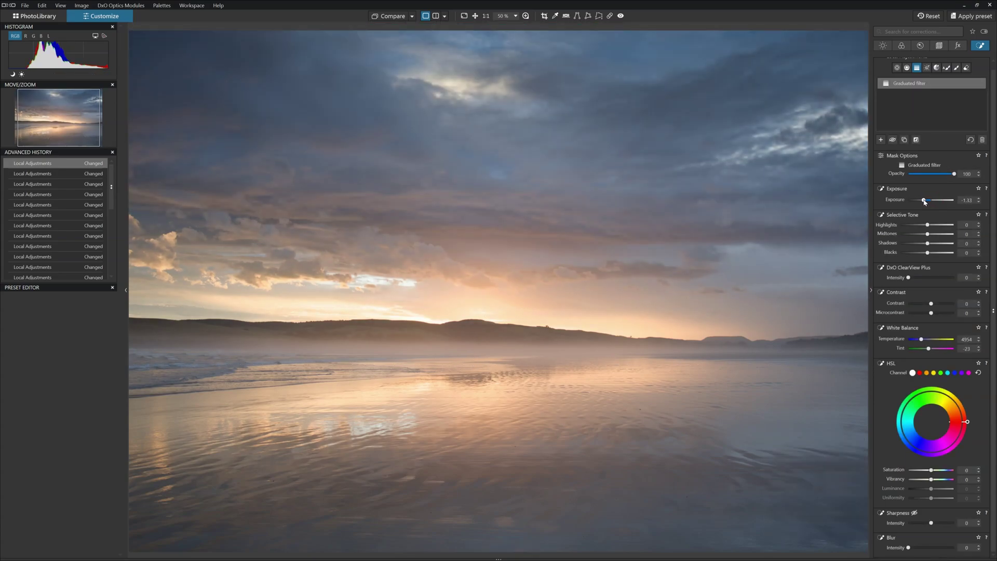
# Set the sky filter's highlights to -36, shadows to 61 and temperature to 6544, and compare the result with the original.
pyautogui.moveTo(936, 244); pyautogui.dragTo(918, 225)
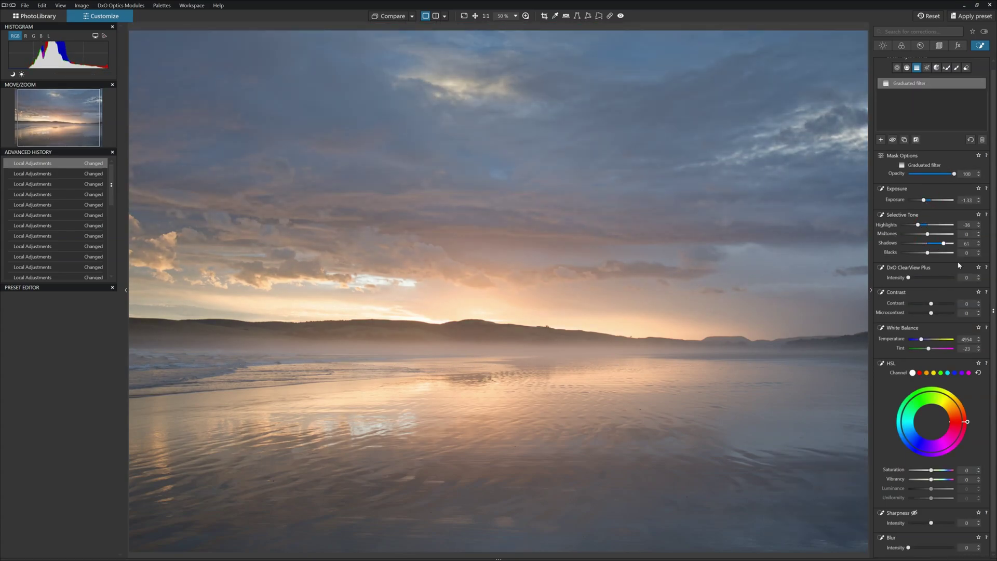
pyautogui.click(926, 340)
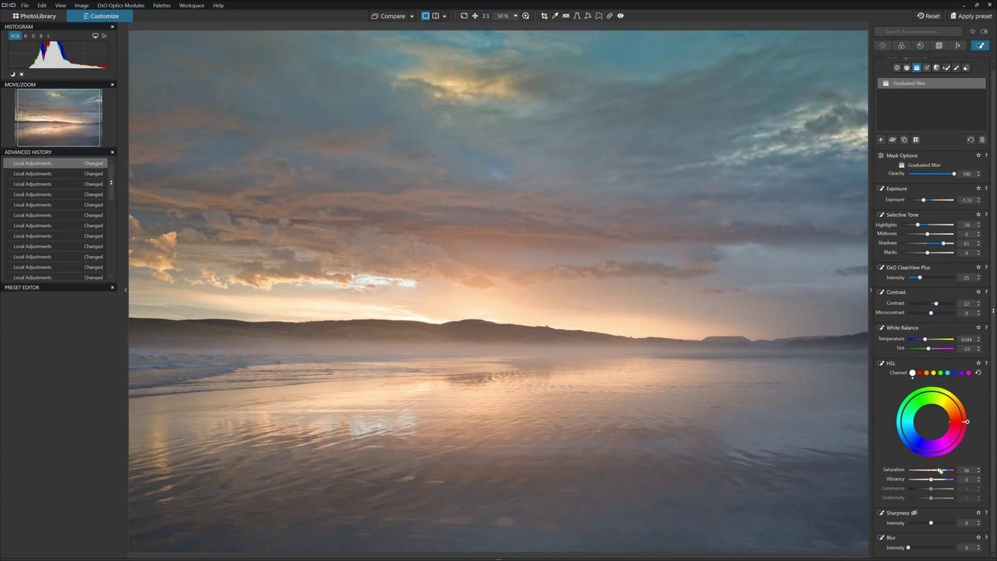
pyautogui.click(436, 15)
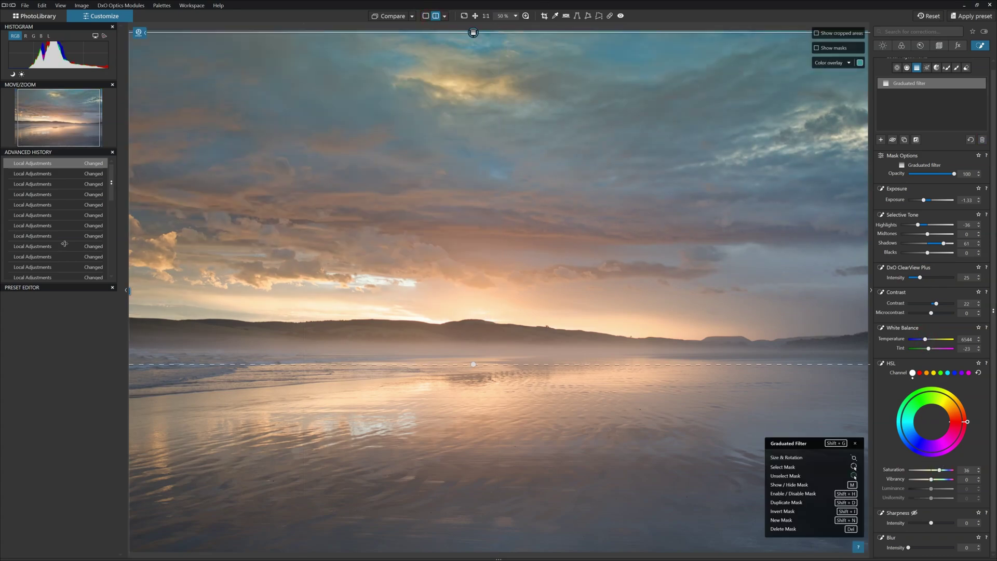
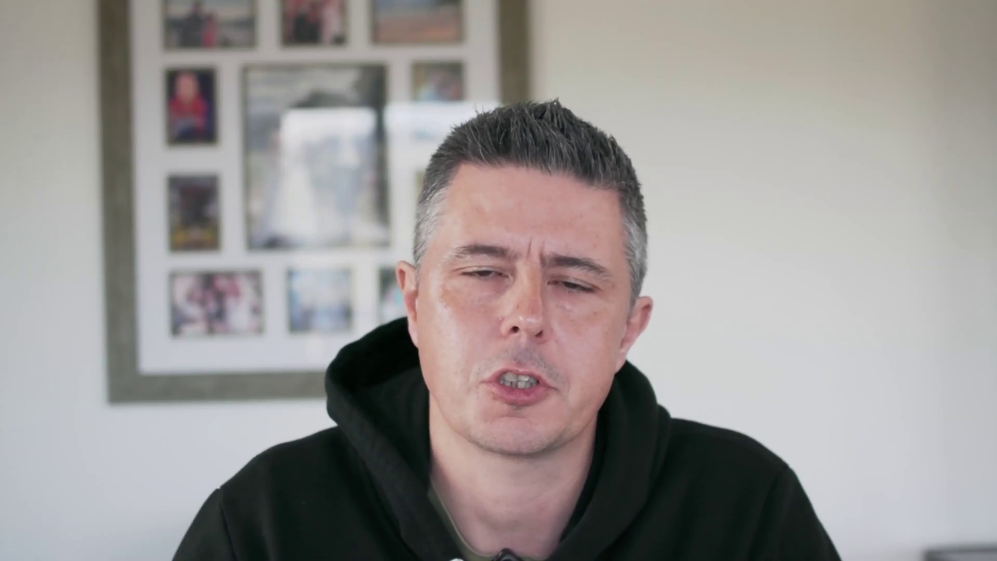
# Paint ReTouch strokes over the flying seagull to erase it, first in PhotoLab 7 and again in PhotoLab 8.
pyautogui.moveTo(398, 127)
pyautogui.mouseDown()
pyautogui.moveTo(374, 219)
pyautogui.moveTo(358, 233)
pyautogui.moveTo(384, 241)
pyautogui.moveTo(375, 252)
pyautogui.moveTo(296, 245)
pyautogui.moveTo(278, 189)
pyautogui.mouseUp()
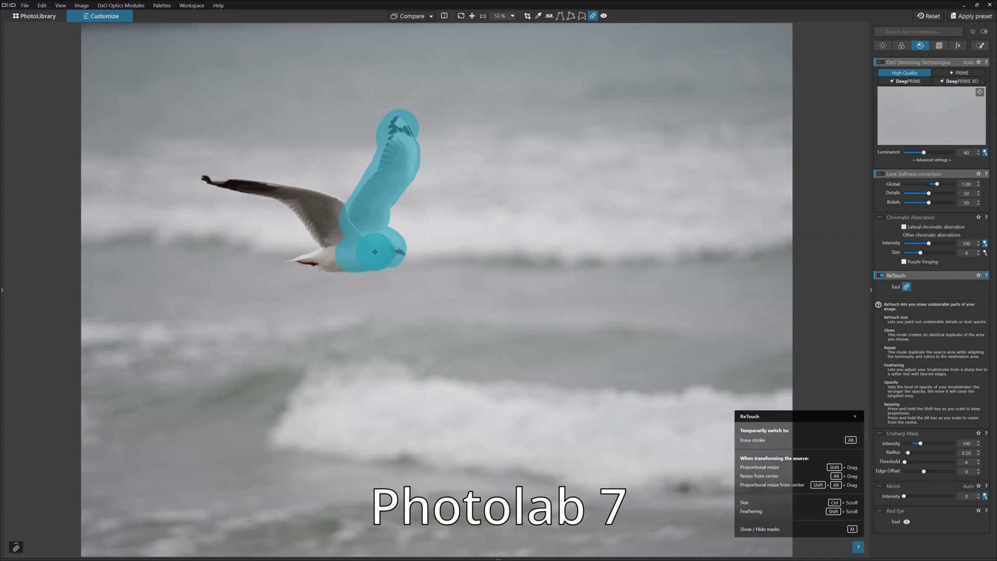
pyautogui.moveTo(255, 195)
pyautogui.mouseDown()
pyautogui.moveTo(281, 199)
pyautogui.moveTo(210, 181)
pyautogui.mouseUp()
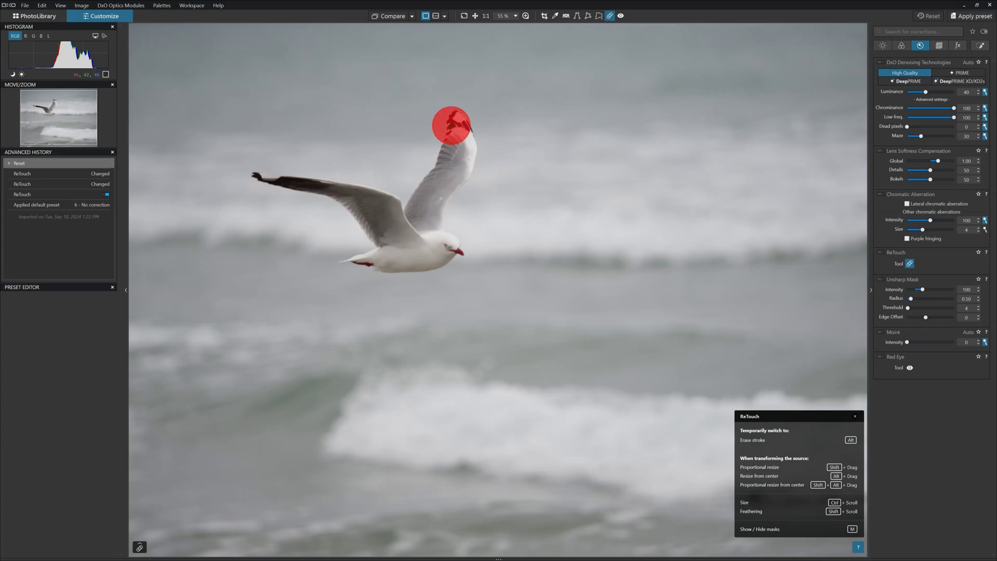
pyautogui.moveTo(456, 130)
pyautogui.mouseDown()
pyautogui.moveTo(429, 222)
pyautogui.moveTo(433, 244)
pyautogui.moveTo(449, 250)
pyautogui.moveTo(404, 258)
pyautogui.moveTo(355, 258)
pyautogui.moveTo(388, 256)
pyautogui.moveTo(364, 211)
pyautogui.moveTo(342, 195)
pyautogui.moveTo(258, 178)
pyautogui.moveTo(374, 201)
pyautogui.moveTo(403, 235)
pyautogui.moveTo(457, 138)
pyautogui.mouseUp()
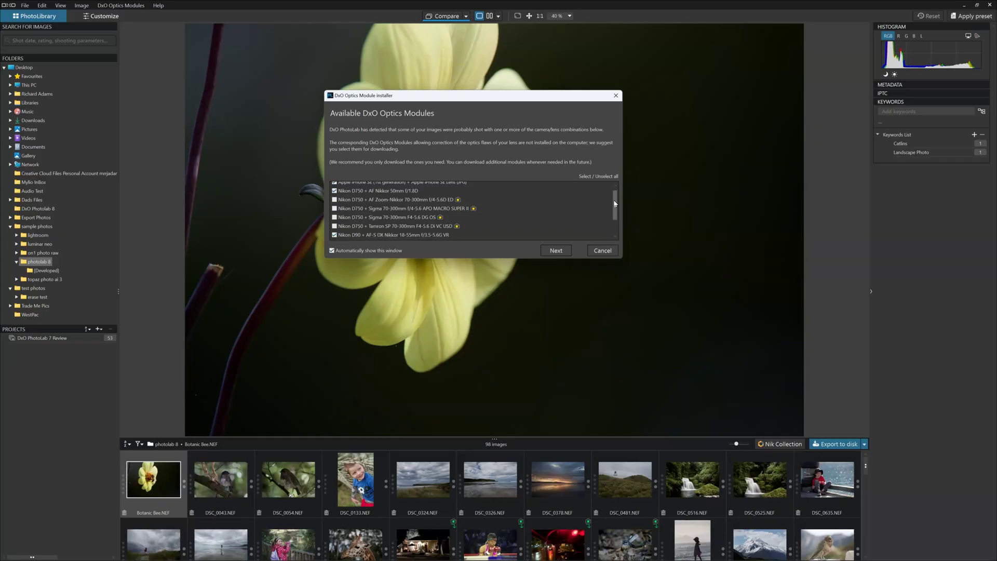
# Review the camera and lens combinations offered and proceed with installing the selected DxO Optics Modules.
pyautogui.scroll(-3, 616, 214)
pyautogui.moveTo(616, 214); pyautogui.dragTo(616, 217)
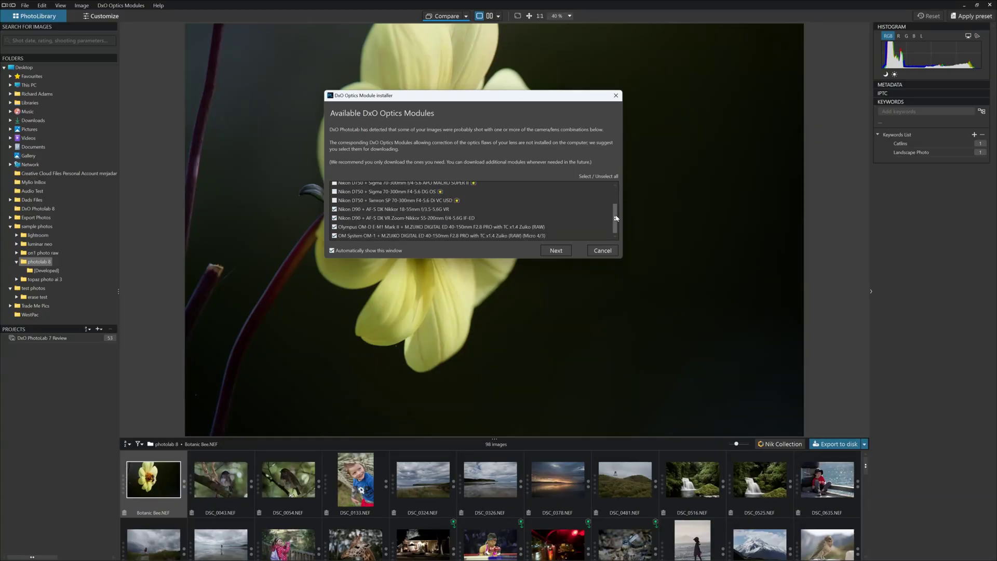
pyautogui.click(554, 251)
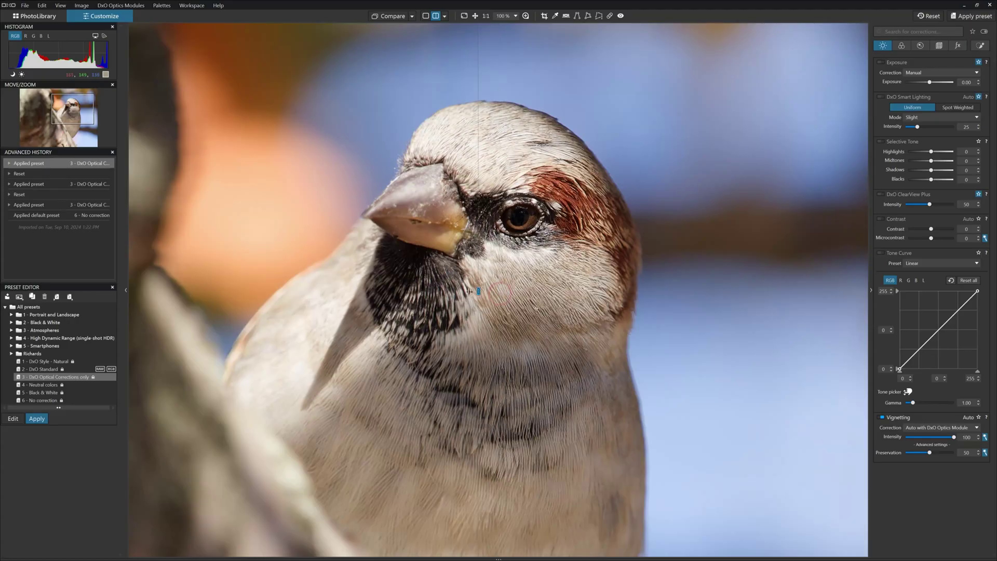
# Sweep the before/after divider across the sparrow and green pigeon close-ups to examine the DxO Optical Corrections preset's effect.
pyautogui.moveTo(210, 259); pyautogui.dragTo(409, 291)
pyautogui.moveTo(550, 315); pyautogui.dragTo(583, 339)
pyautogui.moveTo(364, 328); pyautogui.dragTo(226, 322)
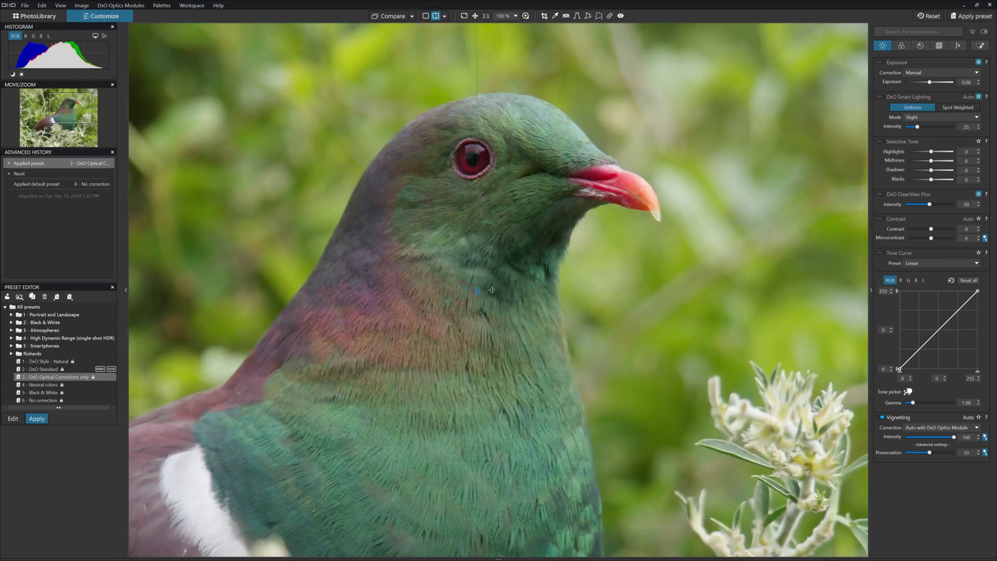
pyautogui.moveTo(491, 289); pyautogui.dragTo(208, 298)
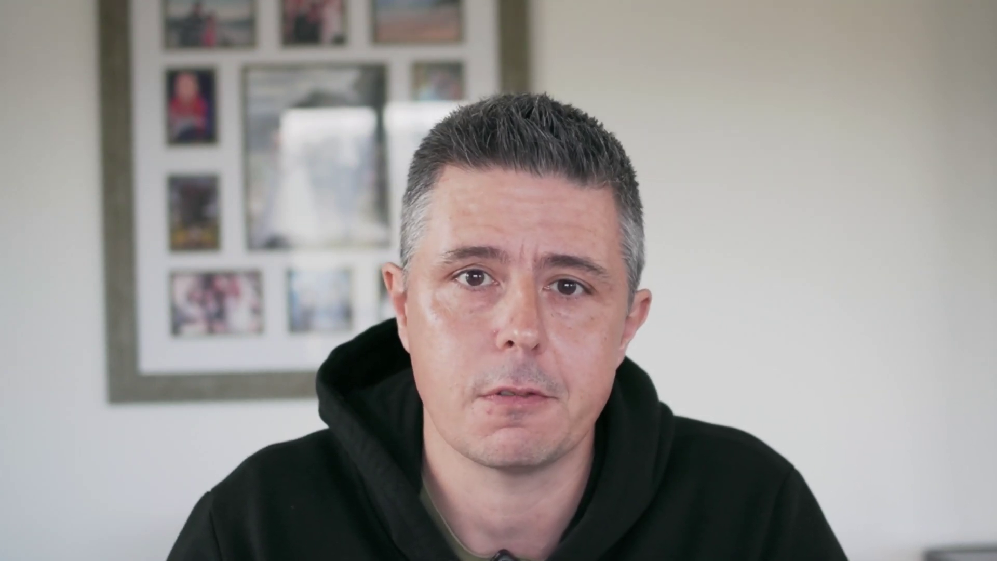
# Place the 100% magnifier loupe over the bird's head and turn on DeepPRIME XD denoising.
pyautogui.click(526, 15)
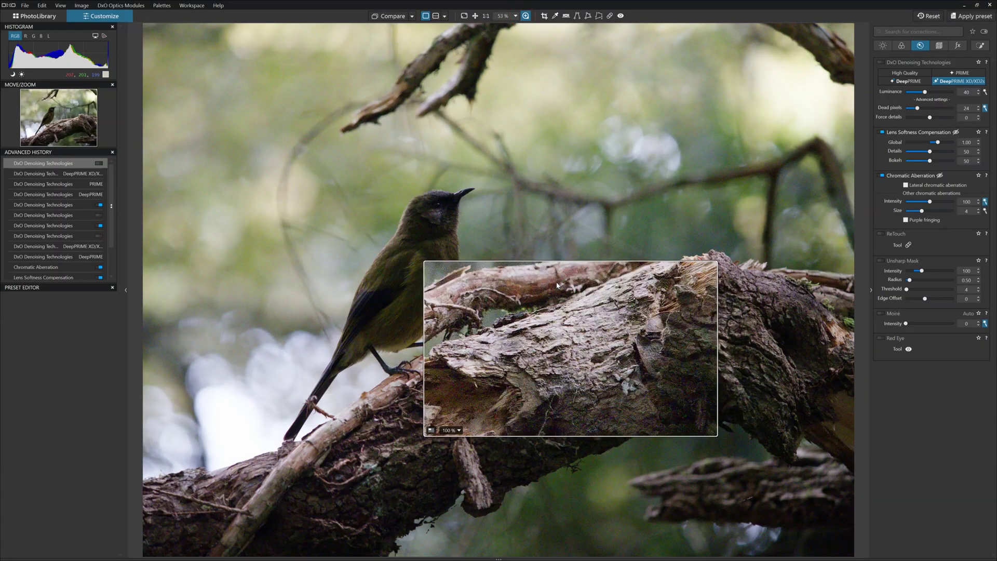
pyautogui.moveTo(572, 329); pyautogui.dragTo(442, 204)
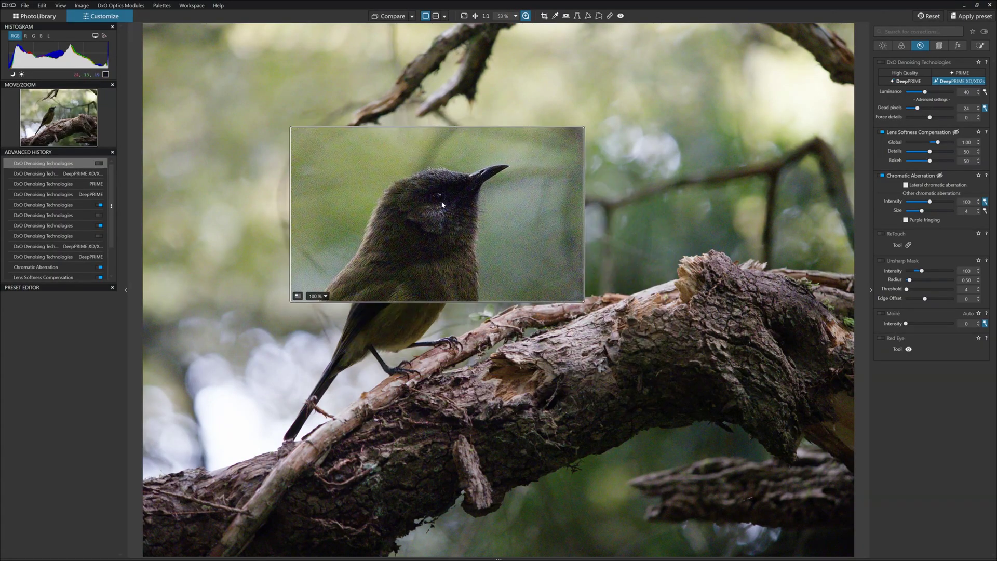
pyautogui.click(881, 62)
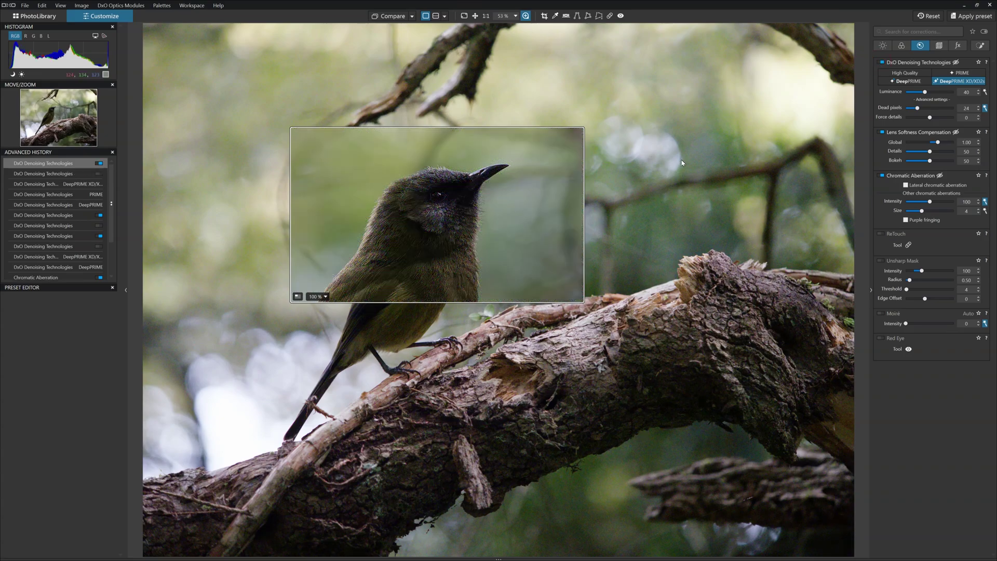
# Examine the denoised broken branch, background and area beside the bird's head through the loupe.
pyautogui.moveTo(450, 204); pyautogui.dragTo(704, 261)
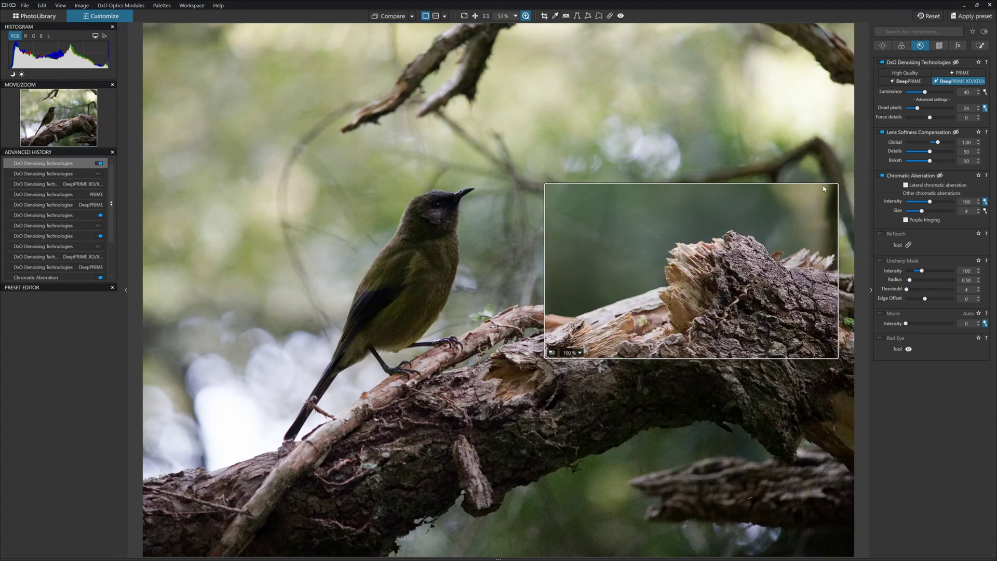
pyautogui.moveTo(739, 232); pyautogui.dragTo(486, 168)
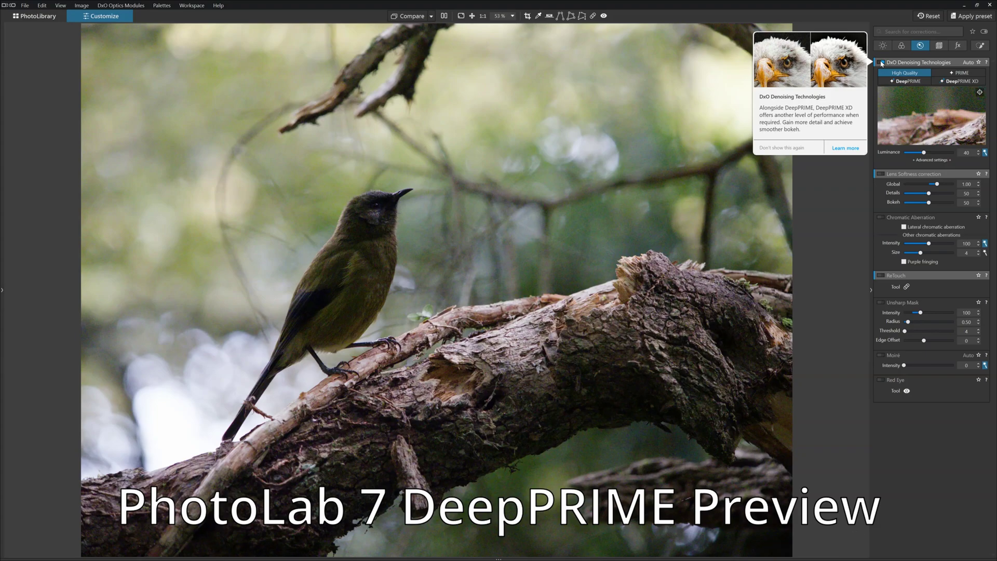
# In PhotoLab 7, turn on denoising, centre its preview on the bird's head and choose DeepPRIME XD.
pyautogui.click(882, 63)
pyautogui.click(979, 94)
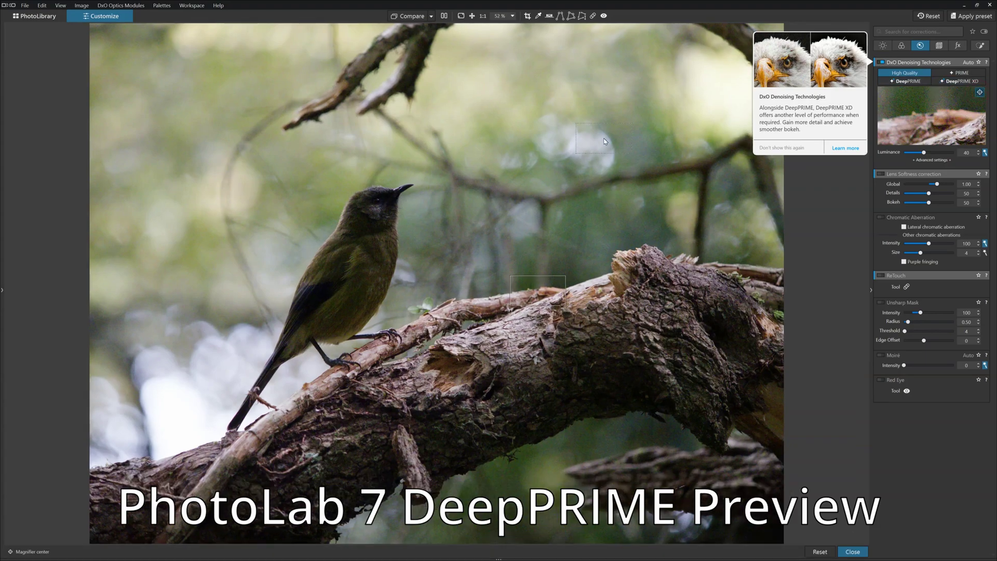
pyautogui.click(382, 203)
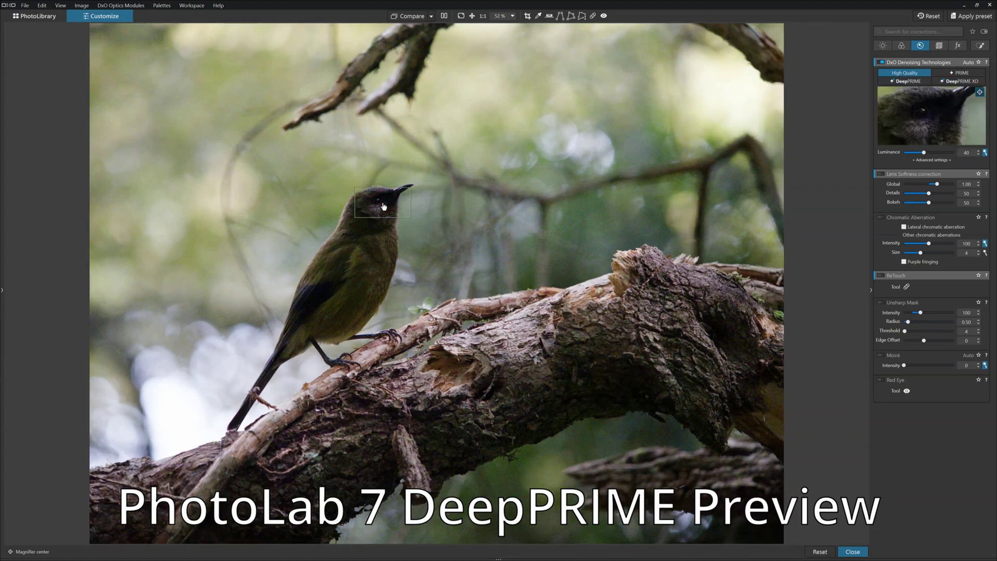
pyautogui.click(959, 83)
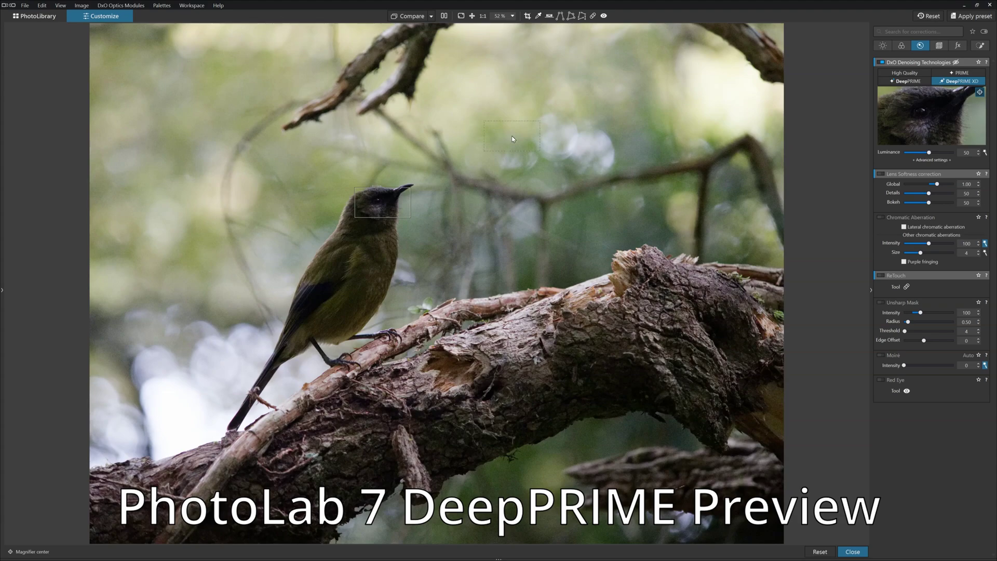
# Examine the DeepPRIME XD preview over the broken branch, the bird's foot and its head.
pyautogui.click(623, 266)
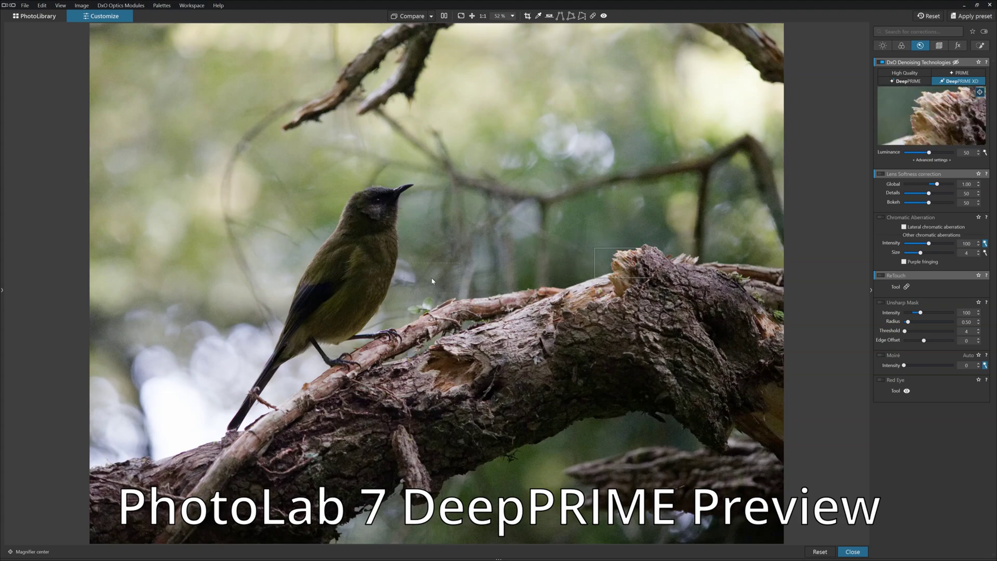
pyautogui.click(398, 341)
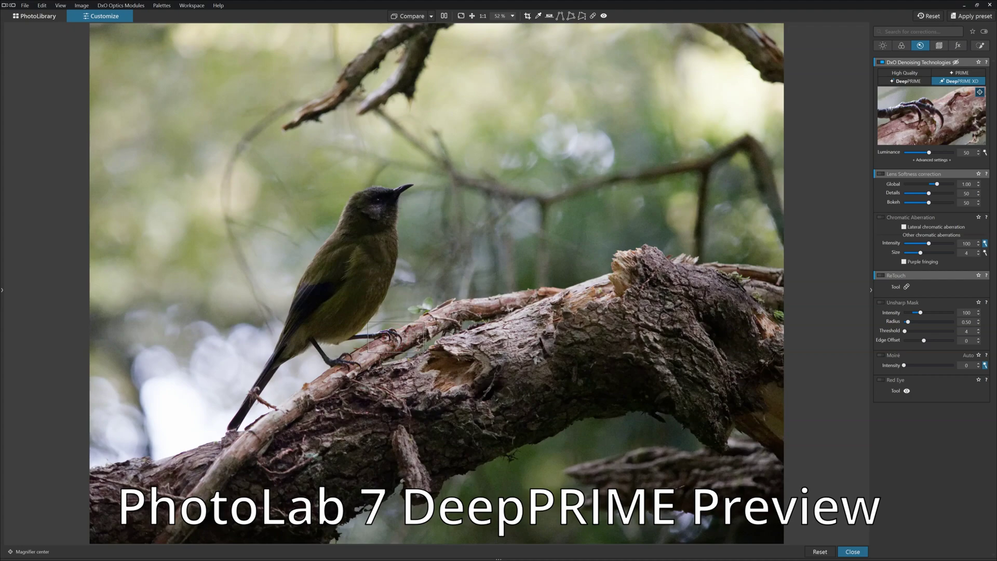
pyautogui.click(379, 202)
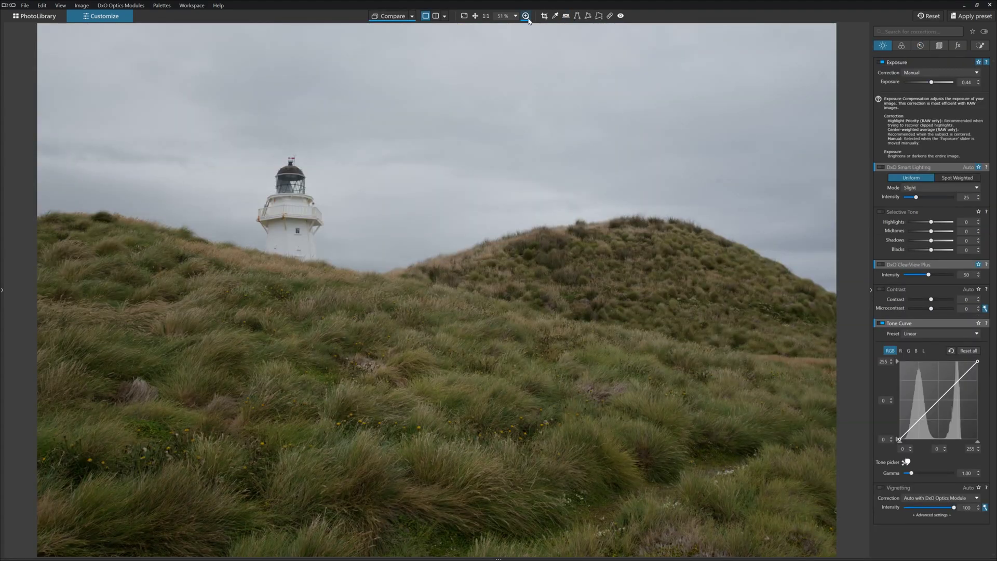
# In PhotoLab 8, show the loupe over the lighthouse's top and toggle it between its small and large sizes.
pyautogui.click(526, 16)
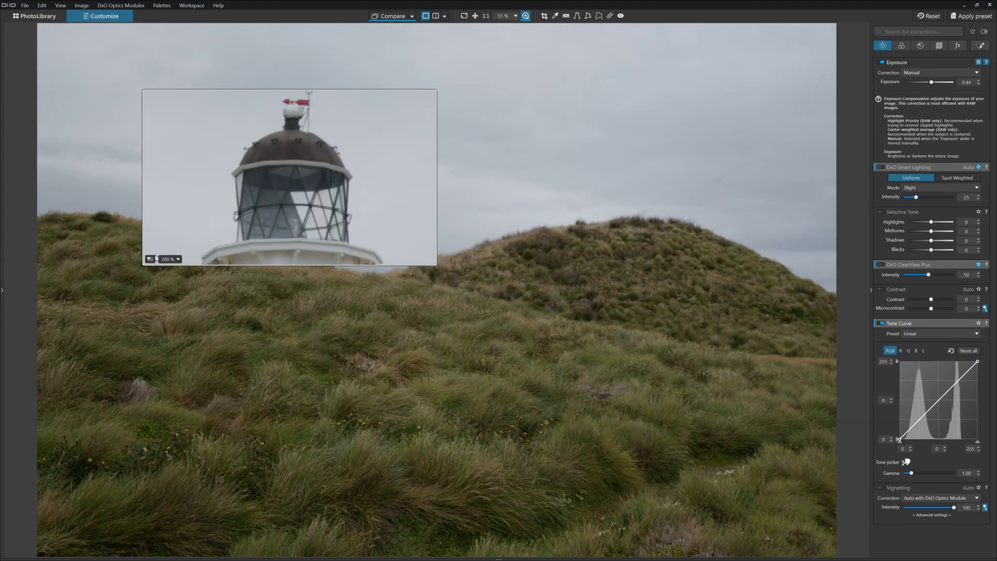
pyautogui.moveTo(231, 213)
pyautogui.mouseDown()
pyautogui.moveTo(518, 229)
pyautogui.moveTo(204, 229)
pyautogui.moveTo(233, 215)
pyautogui.mouseUp()
pyautogui.moveTo(149, 264); pyautogui.dragTo(148, 262)
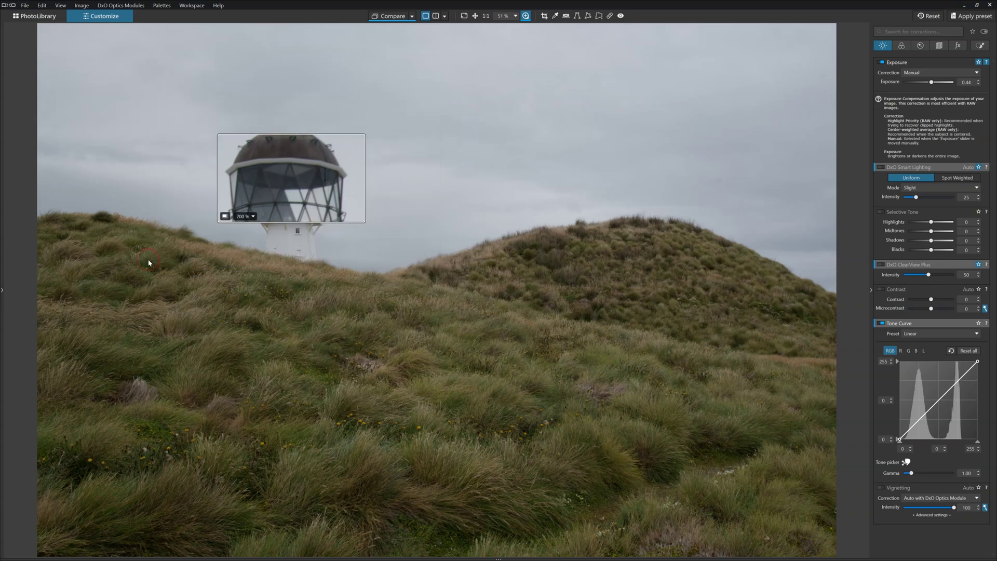
pyautogui.click(225, 216)
# Try a 400% loupe magnification on the lighthouse, and set it to 100%.
pyautogui.click(173, 260)
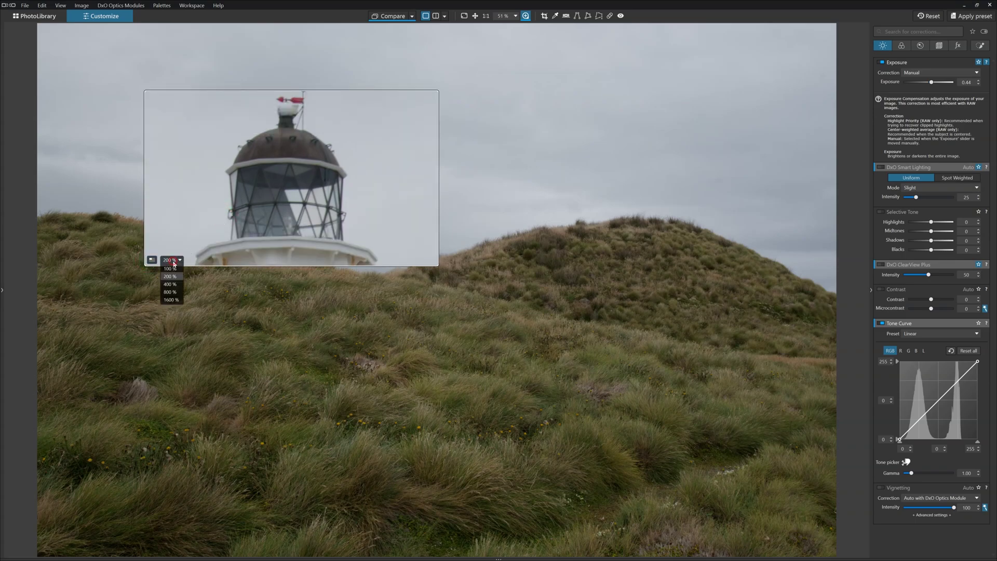
pyautogui.click(169, 285)
pyautogui.click(172, 260)
pyautogui.click(175, 270)
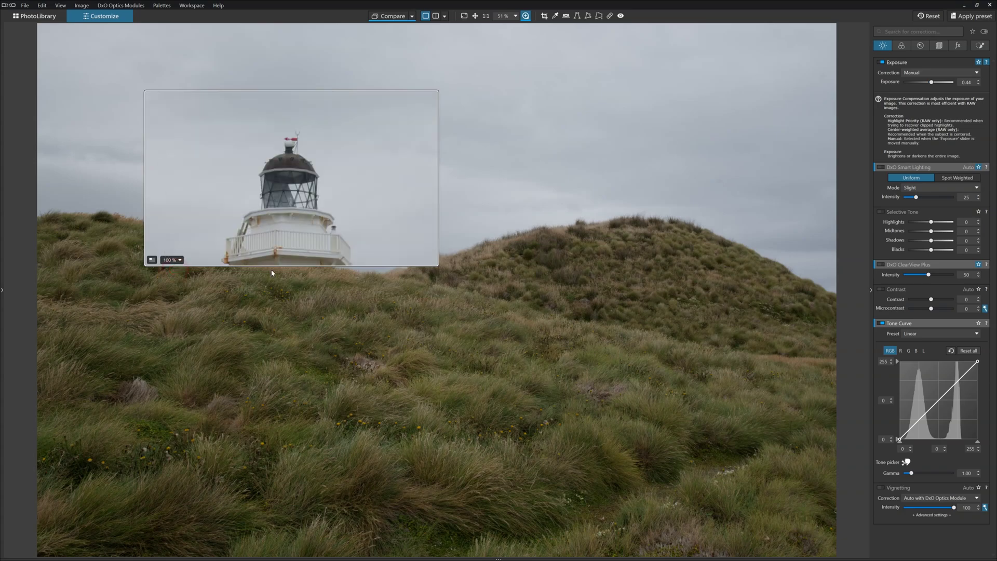
# Shape the RGB tone curve by raising a highlight point to input 177, output 193 and pulling the shadows slightly down.
pyautogui.moveTo(957, 383); pyautogui.dragTo(954, 379)
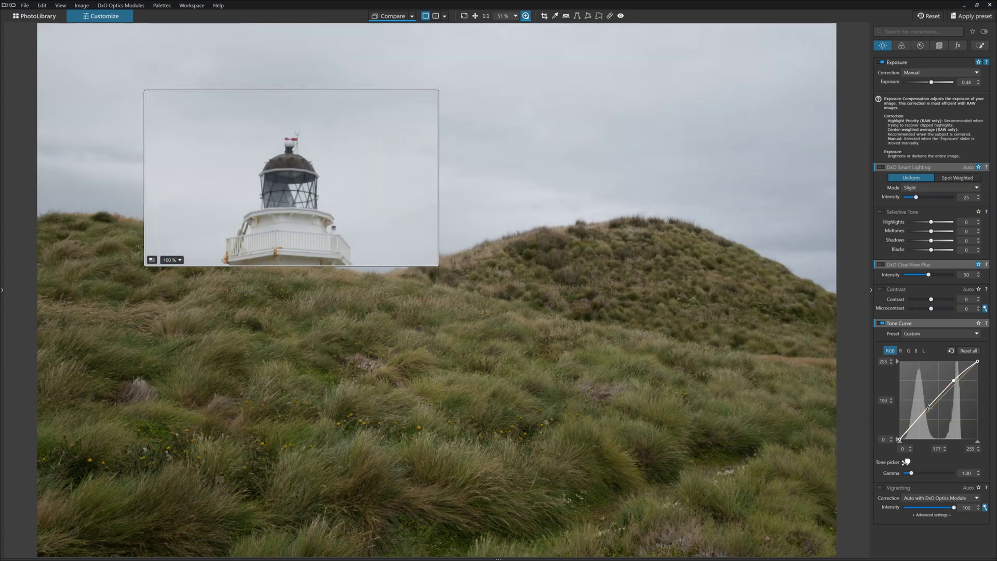
pyautogui.moveTo(925, 411); pyautogui.dragTo(927, 416)
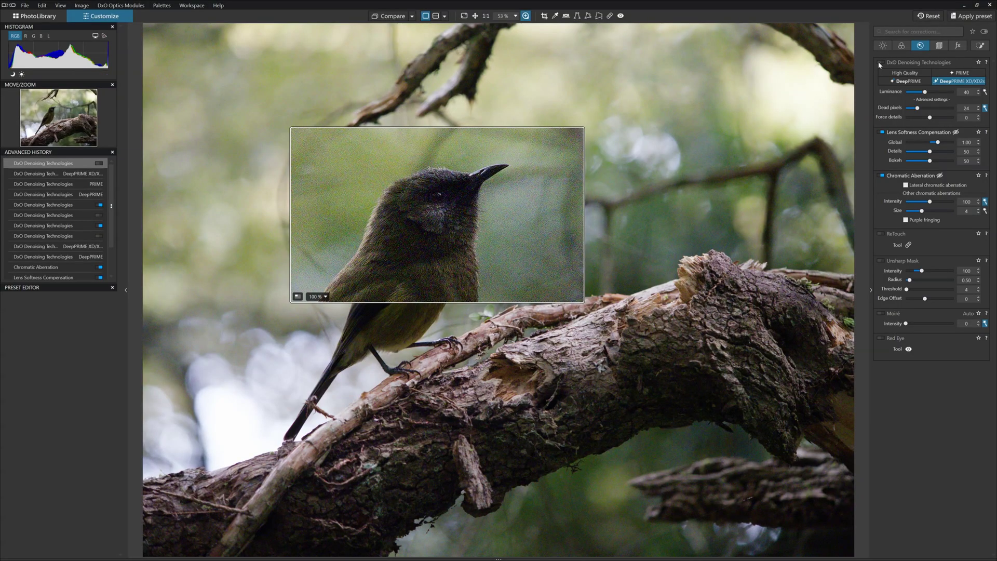
# Turn on DeepPRIME XD denoising for the bird photo and inspect the broken branch and the bird's head through the loupe.
pyautogui.click(880, 63)
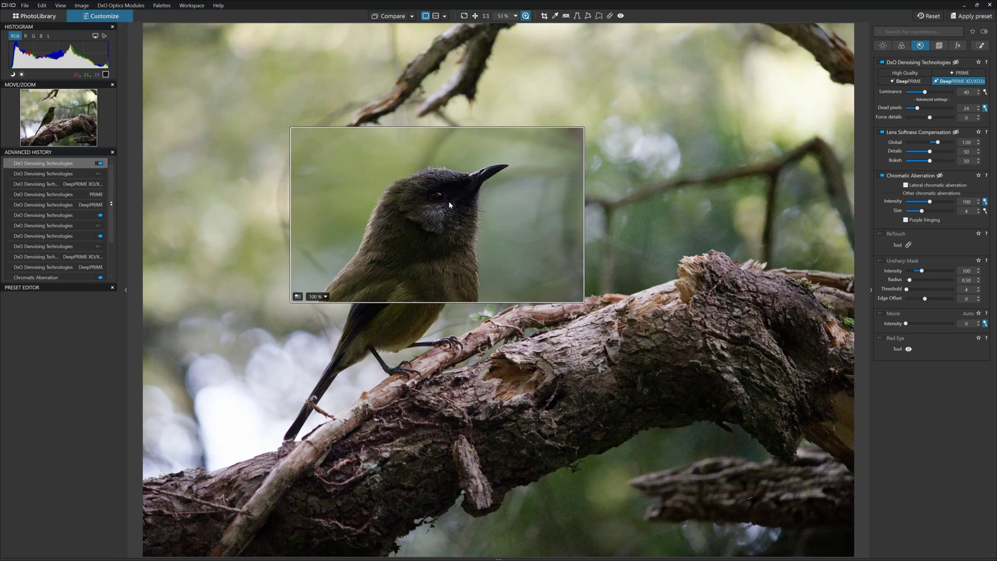
pyautogui.moveTo(448, 210); pyautogui.dragTo(704, 260)
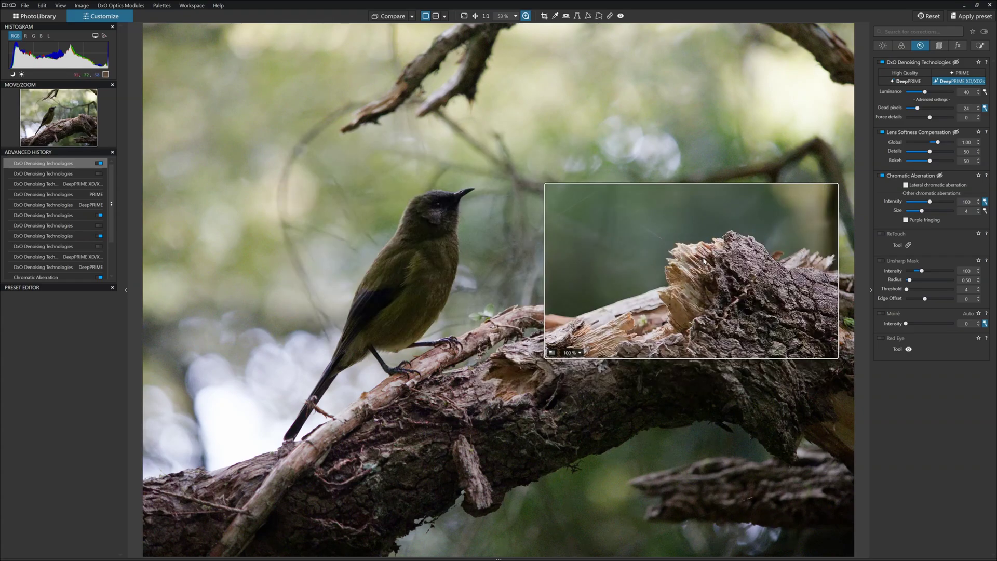
pyautogui.moveTo(693, 201); pyautogui.dragTo(480, 162)
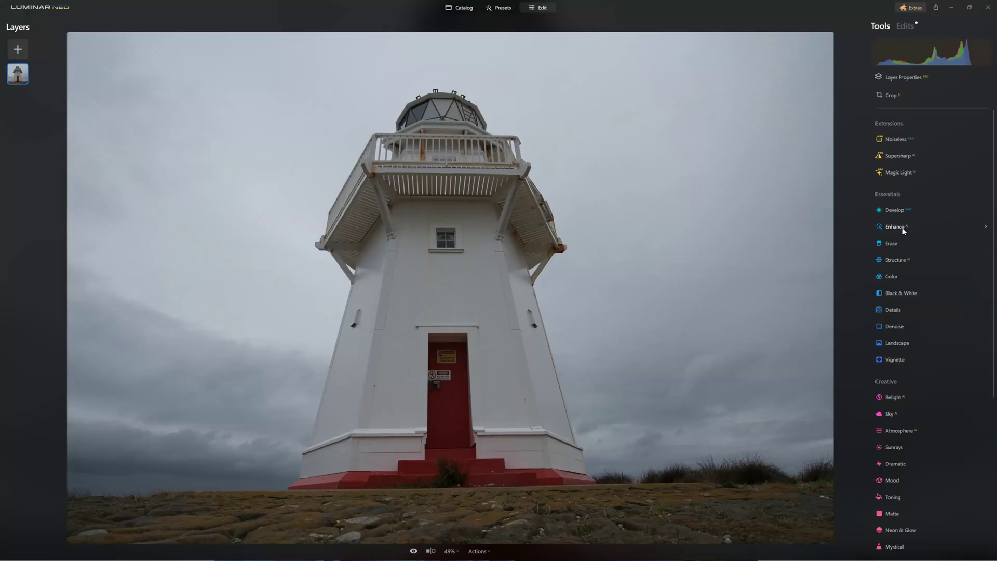
# In Luminar Neo, enhance the lighthouse photo with Accent at 85 and Sky Enhancer at 34.
pyautogui.click(902, 230)
pyautogui.moveTo(887, 270); pyautogui.dragTo(953, 274)
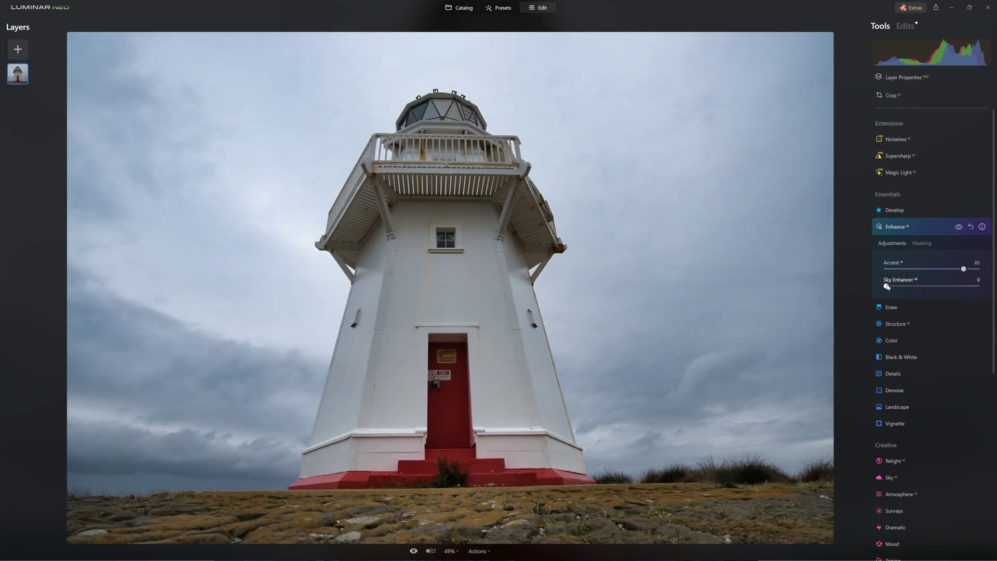
pyautogui.moveTo(887, 285); pyautogui.dragTo(919, 287)
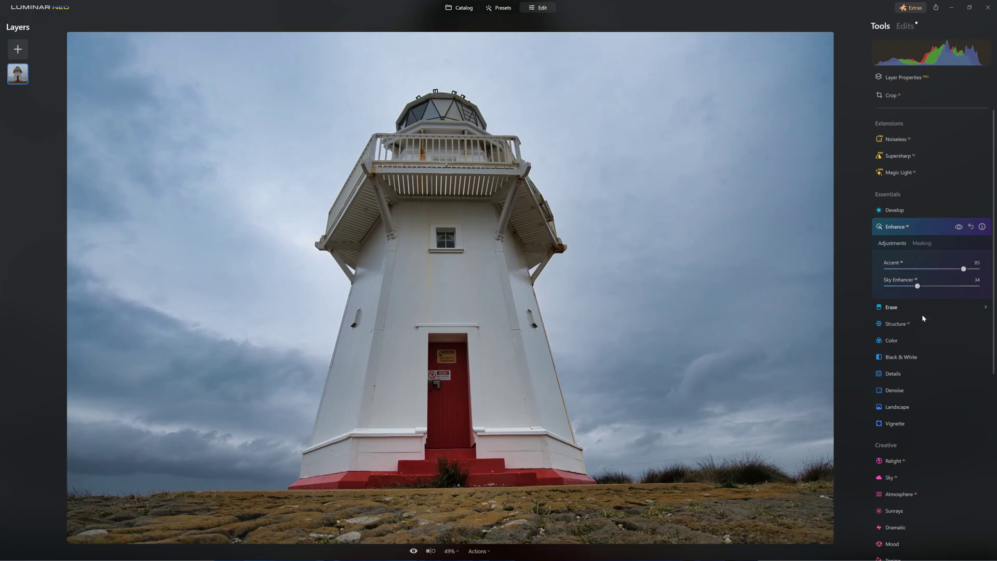
# Set the lighthouse photo's Structure amount to 28 and add some Golden Hour warmth with the Landscape tool.
pyautogui.click(904, 324)
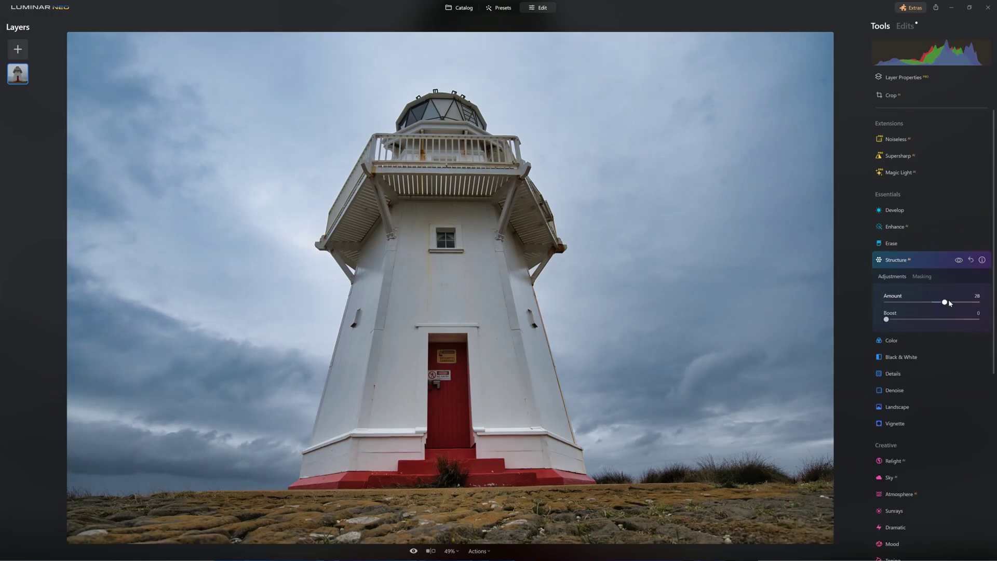
pyautogui.click(892, 408)
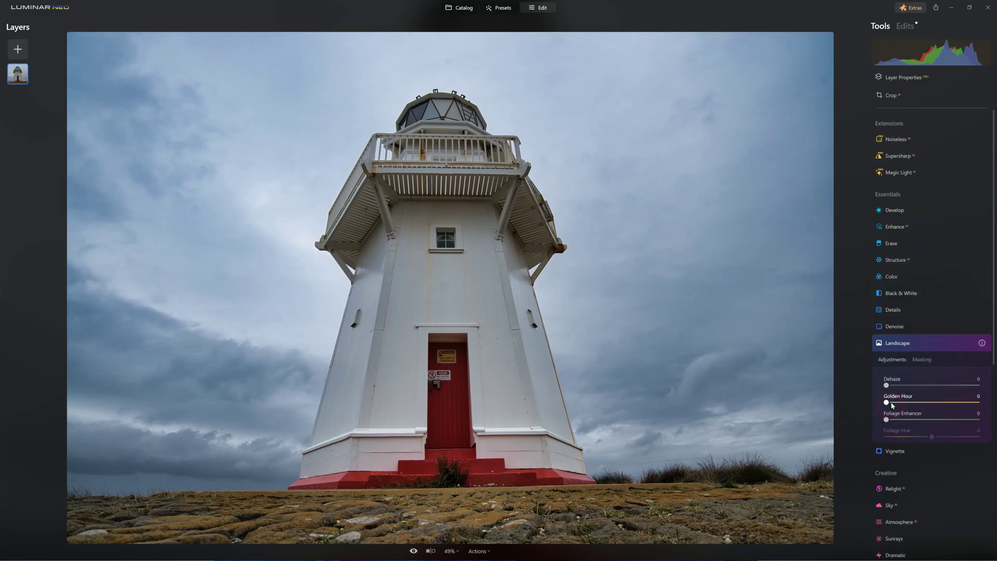
pyautogui.click(918, 403)
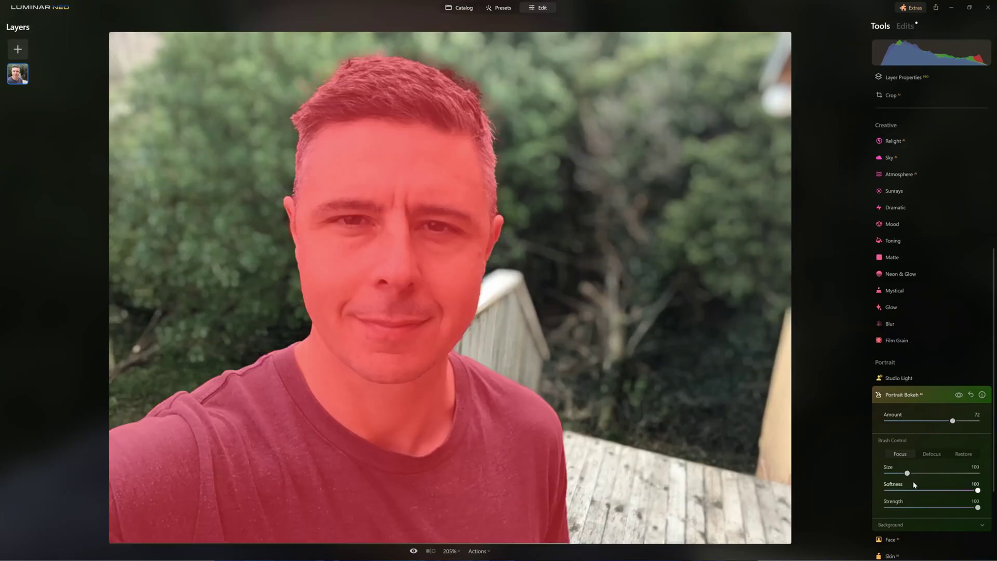
pyautogui.scroll(-2, 905, 524)
pyautogui.moveTo(924, 469); pyautogui.dragTo(941, 500)
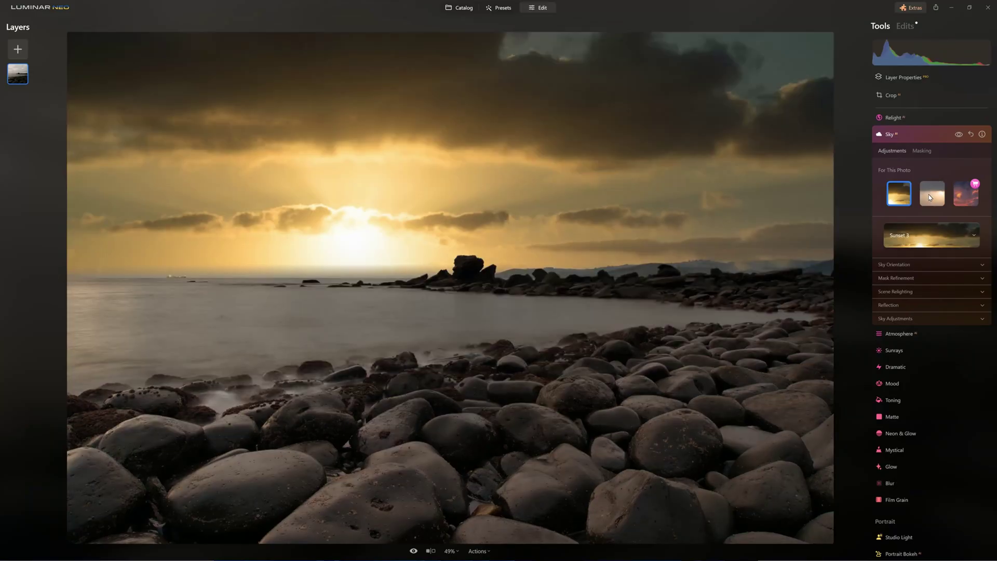
# Replace the rocky seascape's sky with Dramatic Sunset 2 and try two other sunset skies from the full sky collection.
pyautogui.click(931, 197)
pyautogui.click(930, 235)
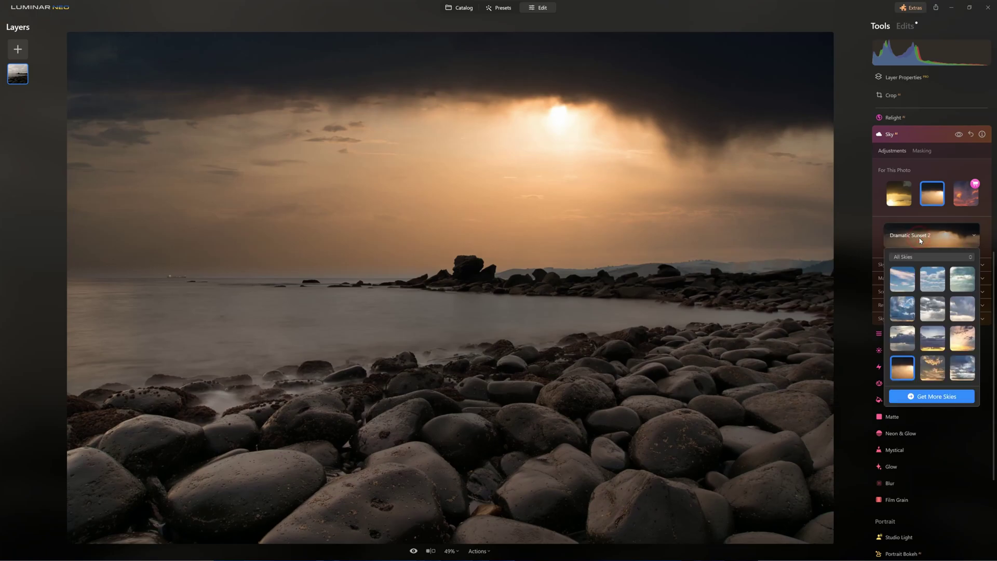
pyautogui.click(933, 332)
pyautogui.click(961, 339)
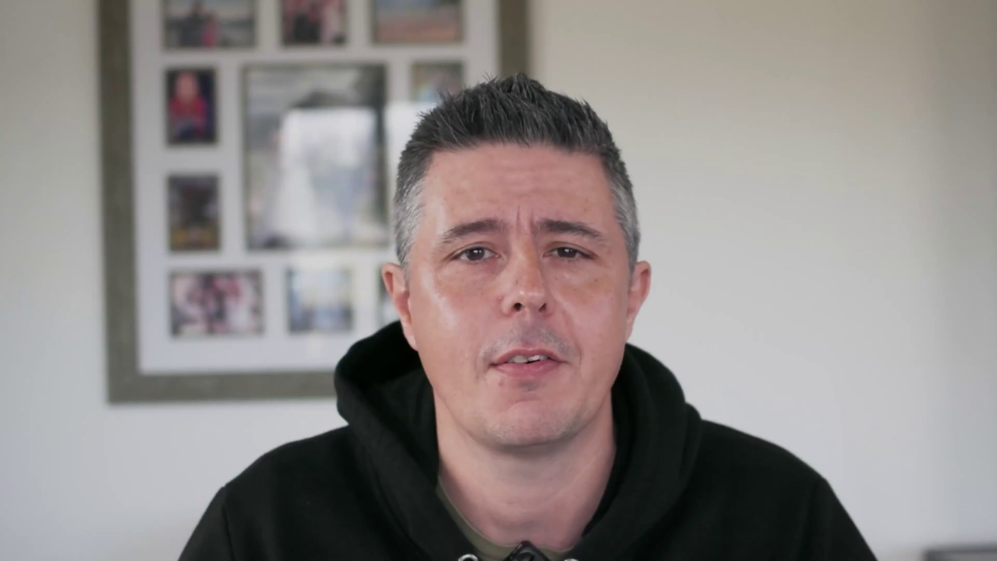